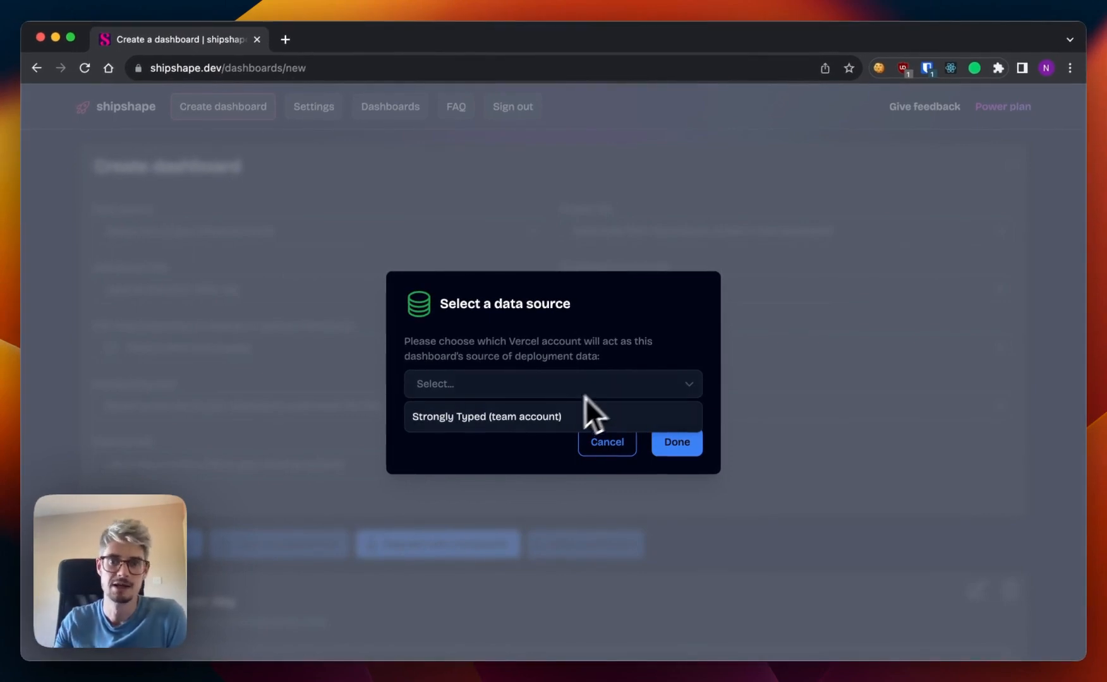
Choose the Strongly Typed team account as the dashboard's data source and confirm the choice.
{"action": "left_click", "coordinate": [529, 419]}
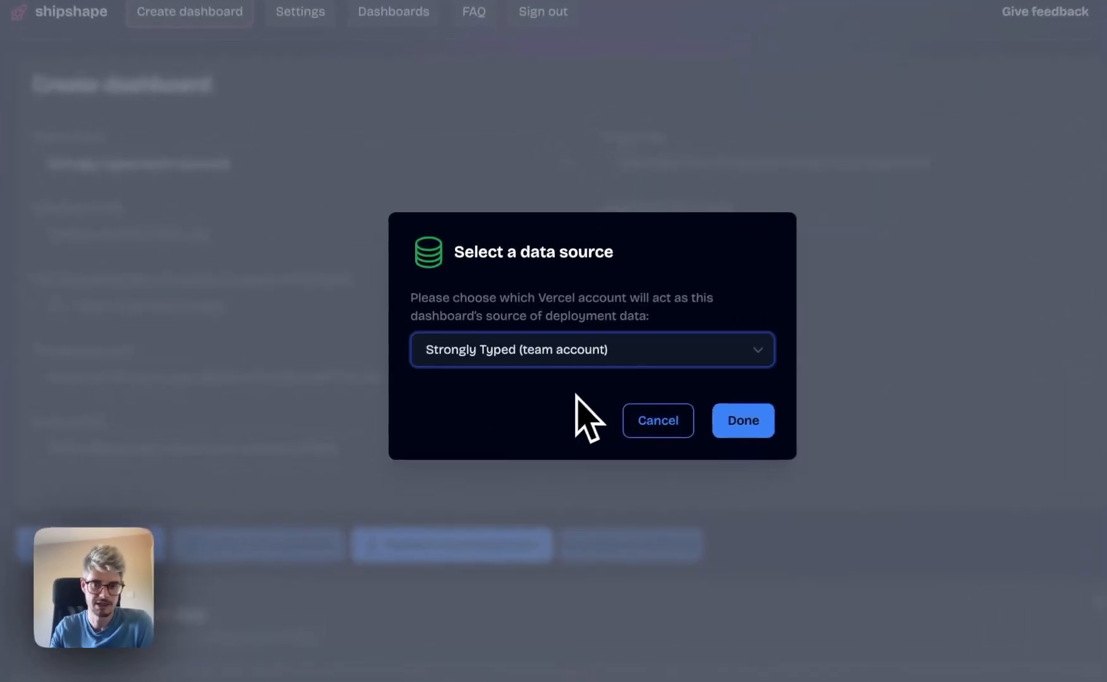
{"action": "left_click", "coordinate": [670, 445]}
Enter "Demo video dashboard" as the dashboard title.
{"action": "scroll", "coordinate": [742, 446], "scroll_direction": "down", "scroll_amount": 4}
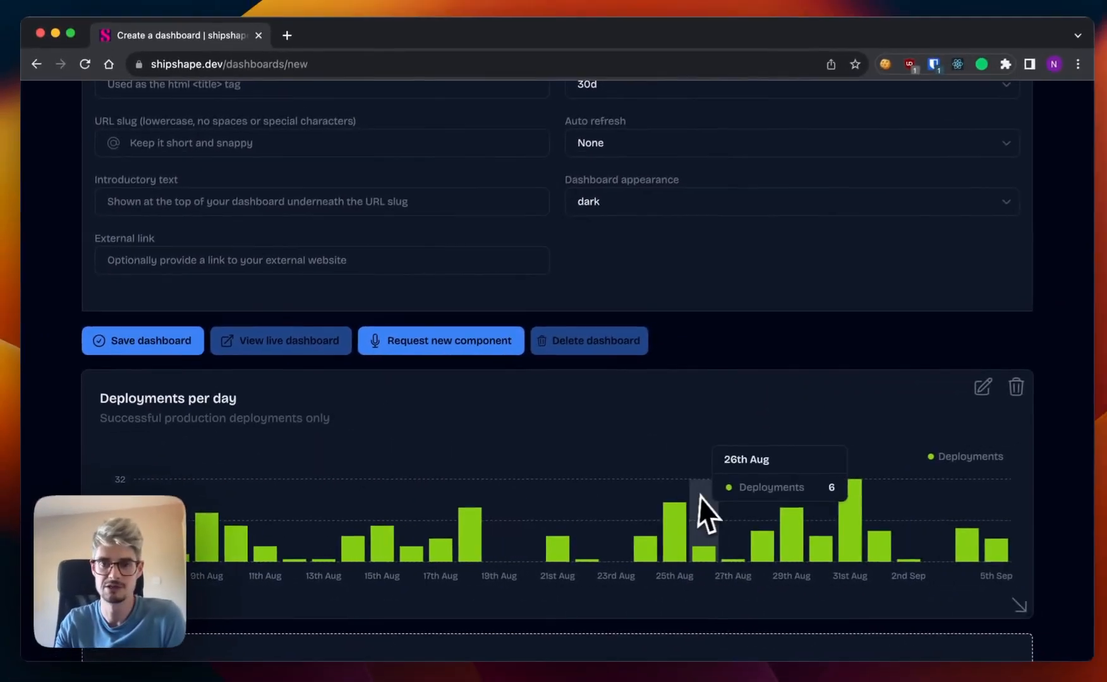
{"action": "scroll", "coordinate": [834, 506], "scroll_direction": "up", "scroll_amount": 4}
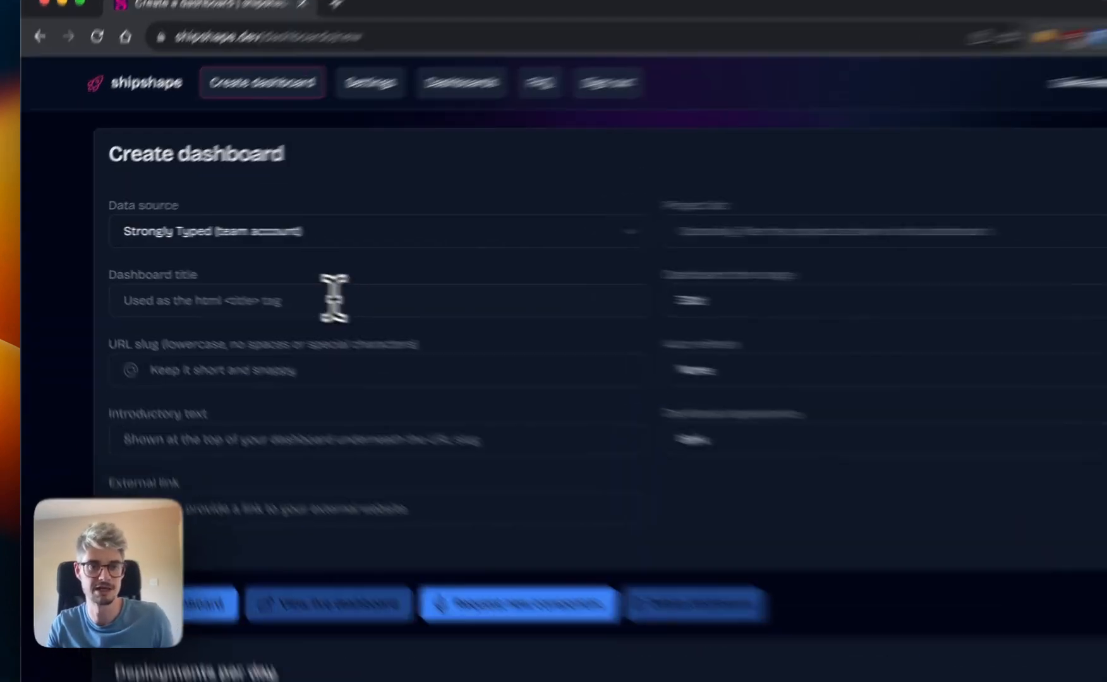
{"action": "left_click", "coordinate": [283, 289]}
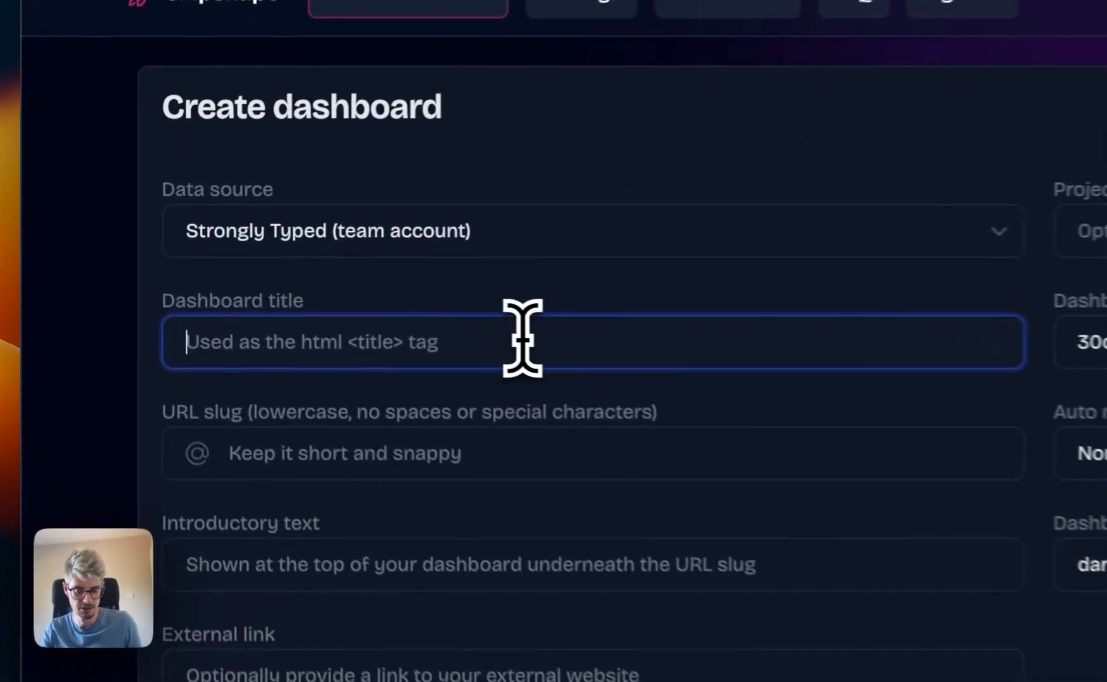
{"action": "type", "text": "Demo vi"}
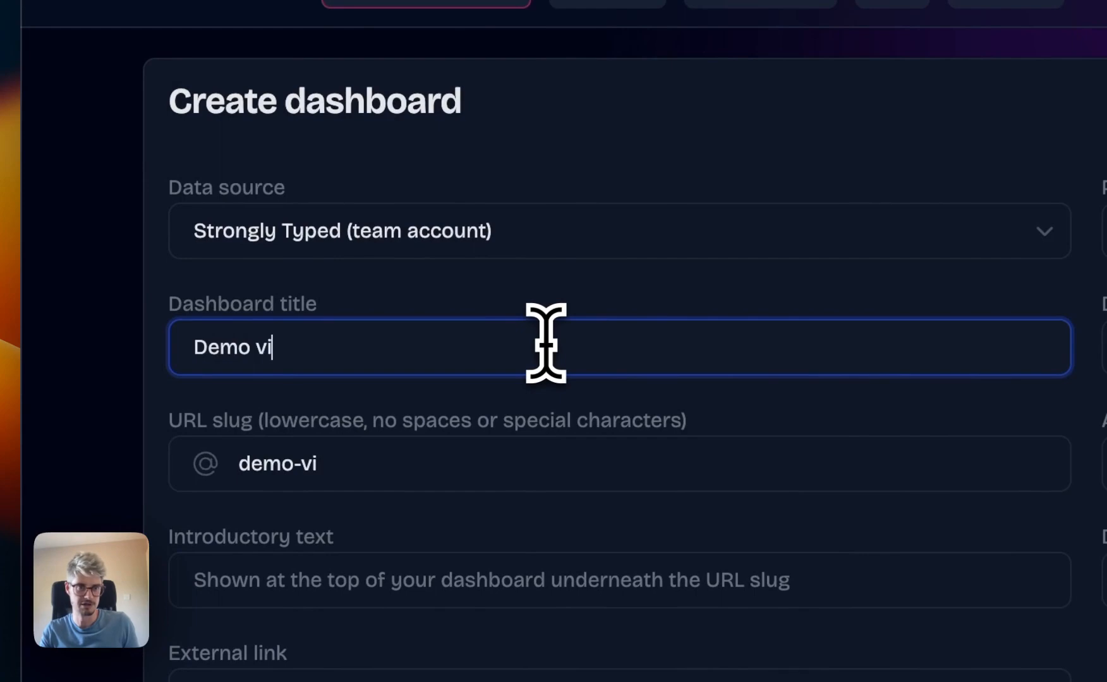
{"action": "type", "text": "deo dashboard"}
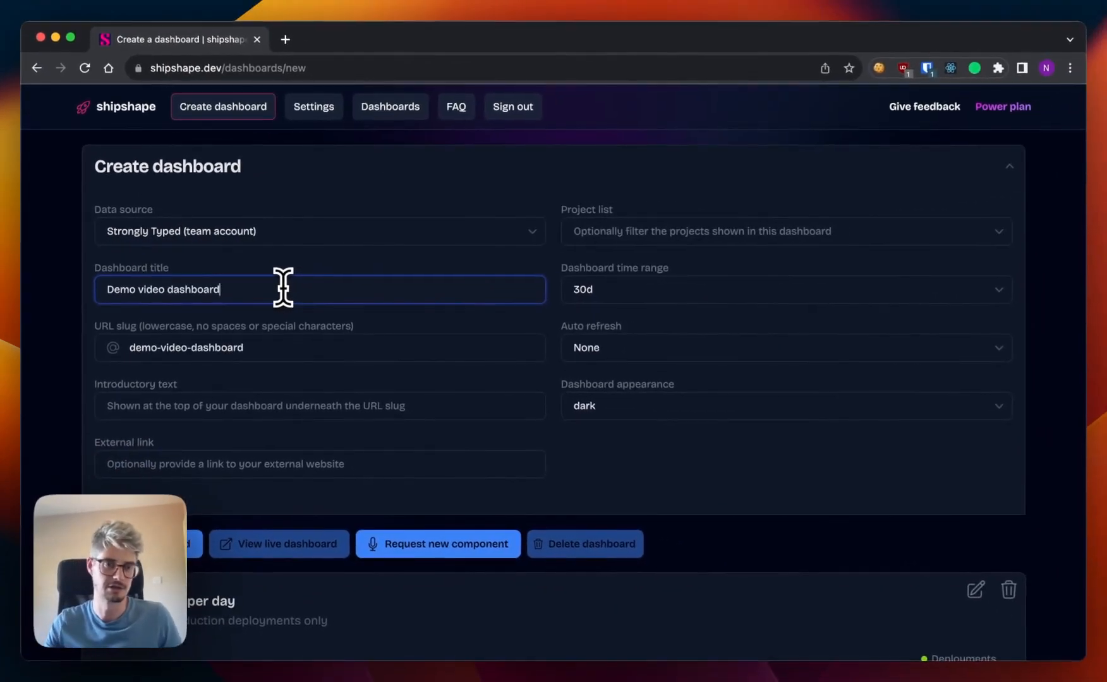
Enter "Showing off what Shipshape can do!" as the dashboard's introductory text.
{"action": "scroll", "coordinate": [295, 332], "scroll_direction": "down", "scroll_amount": 2}
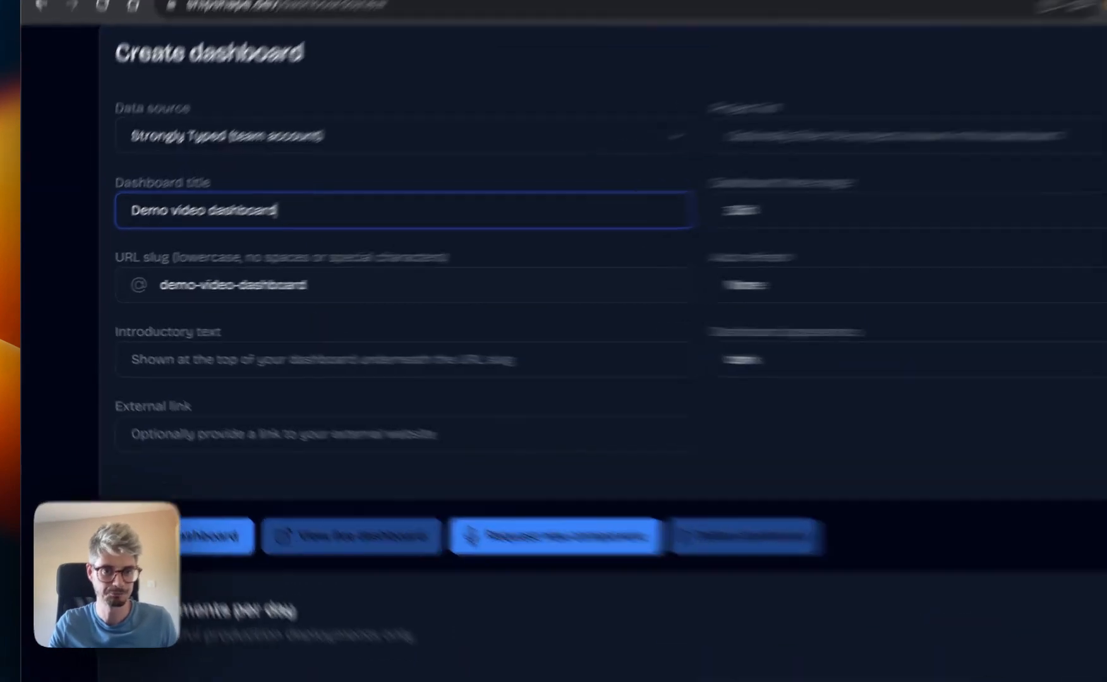
{"action": "left_click_drag", "start_coordinate": [245, 298], "coordinate": [92, 303]}
{"action": "left_click", "coordinate": [458, 402]}
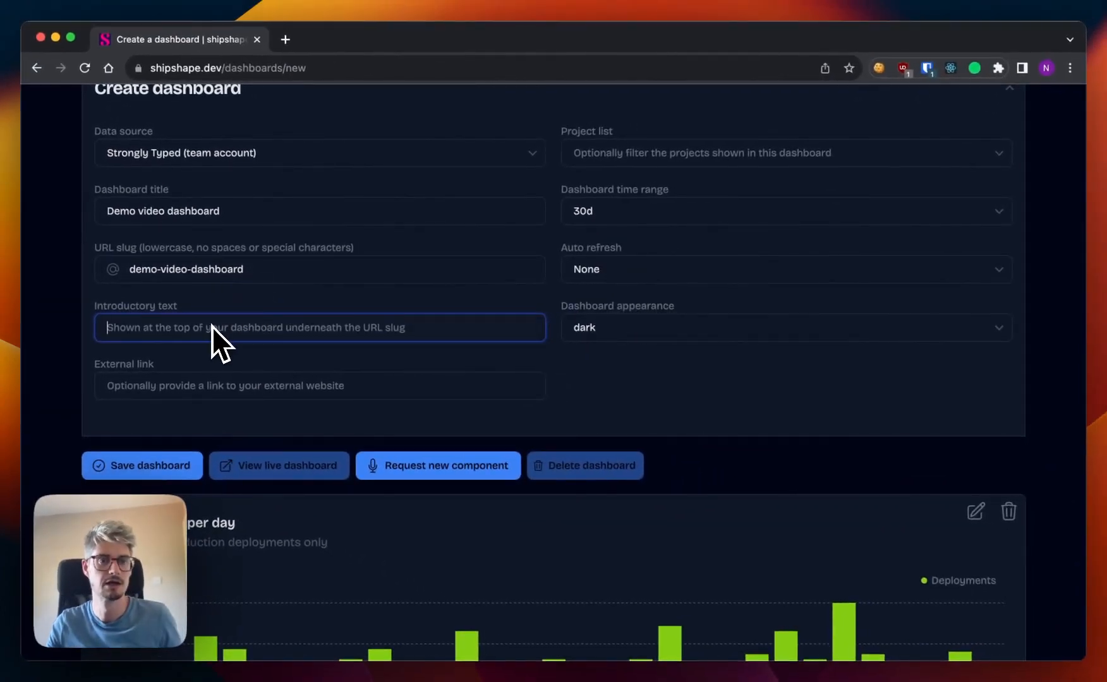
{"action": "type", "text": "Showing o"}
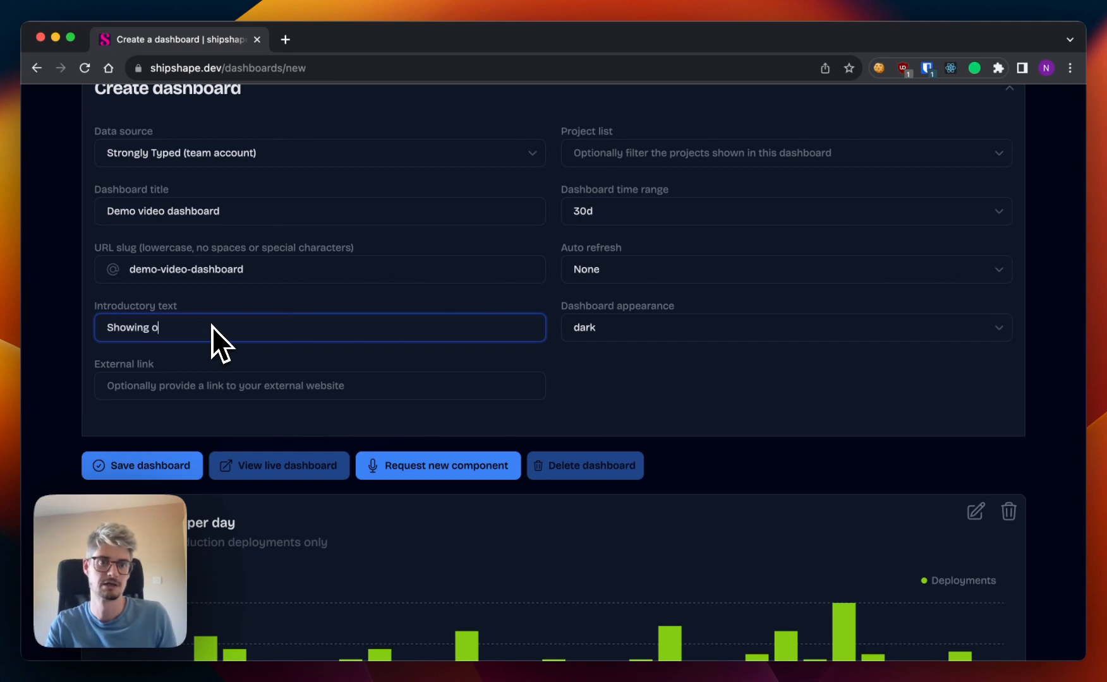
{"action": "type", "text": "ff "}
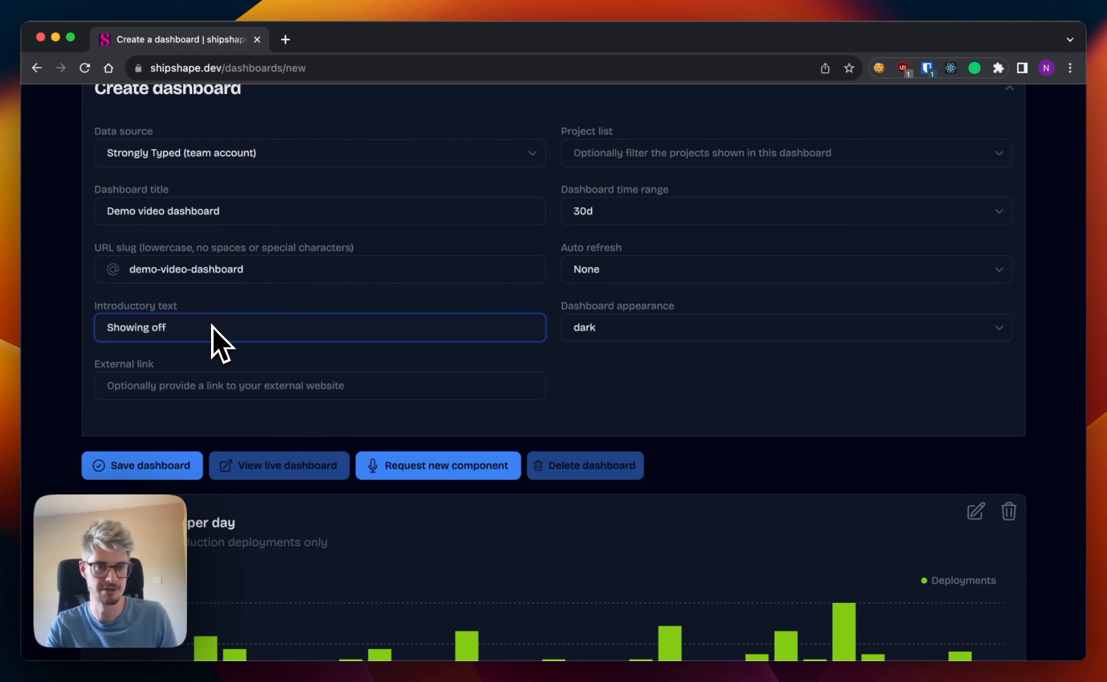
{"action": "type", "text": "what Shi"}
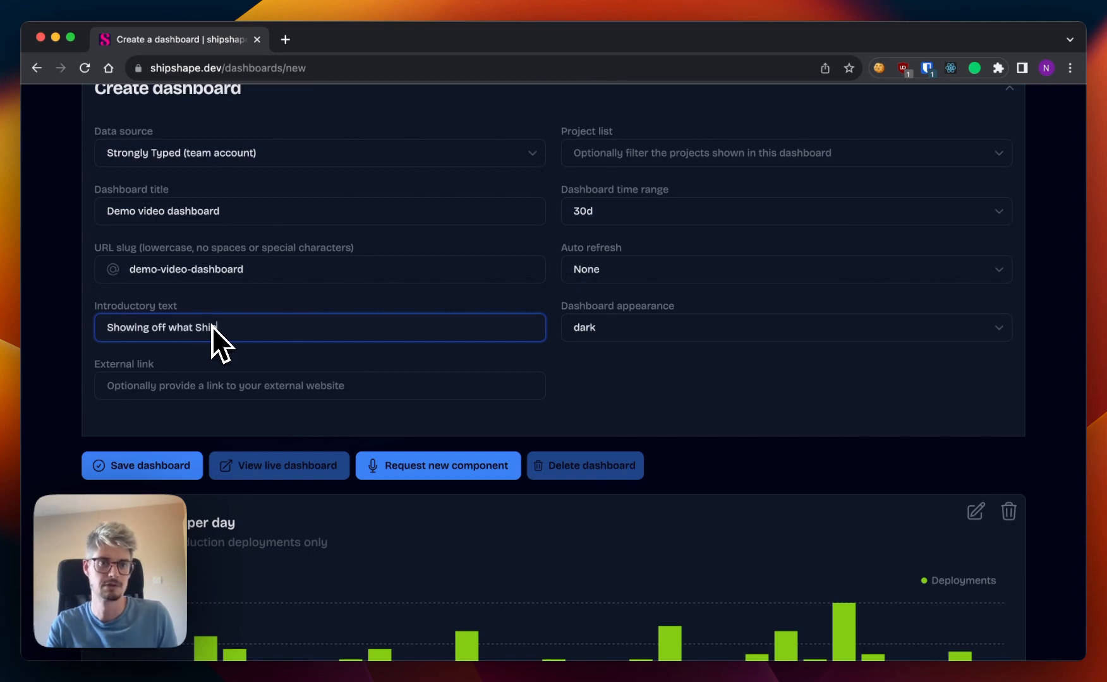
{"action": "type", "text": "pshape can do!"}
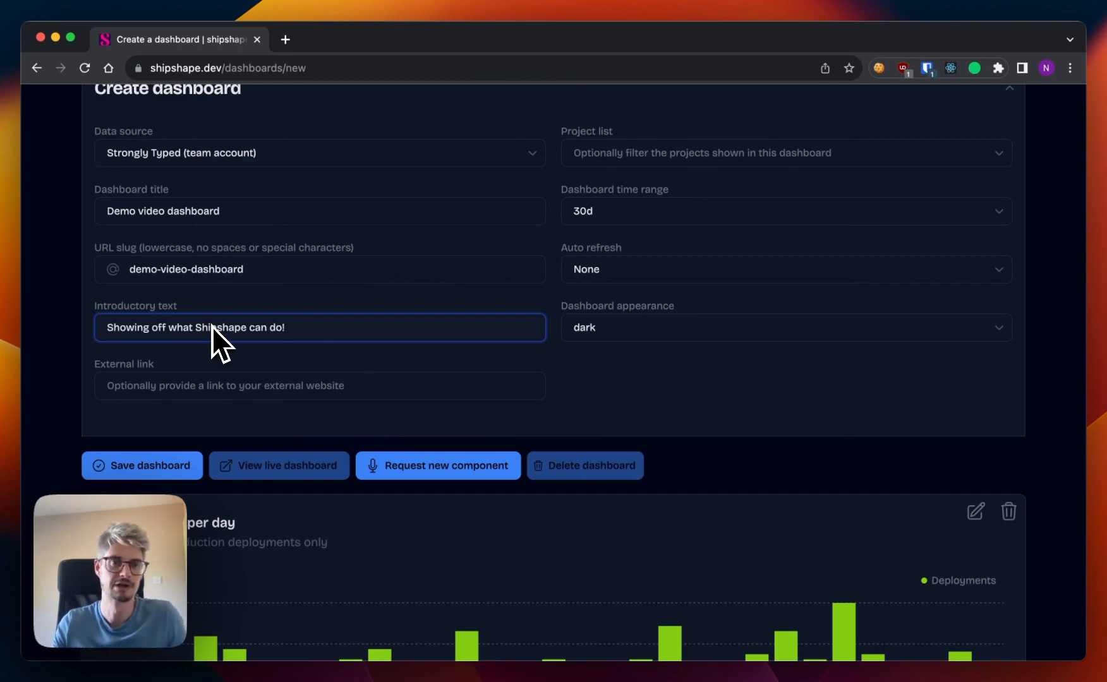
{"action": "left_click", "coordinate": [312, 379]}
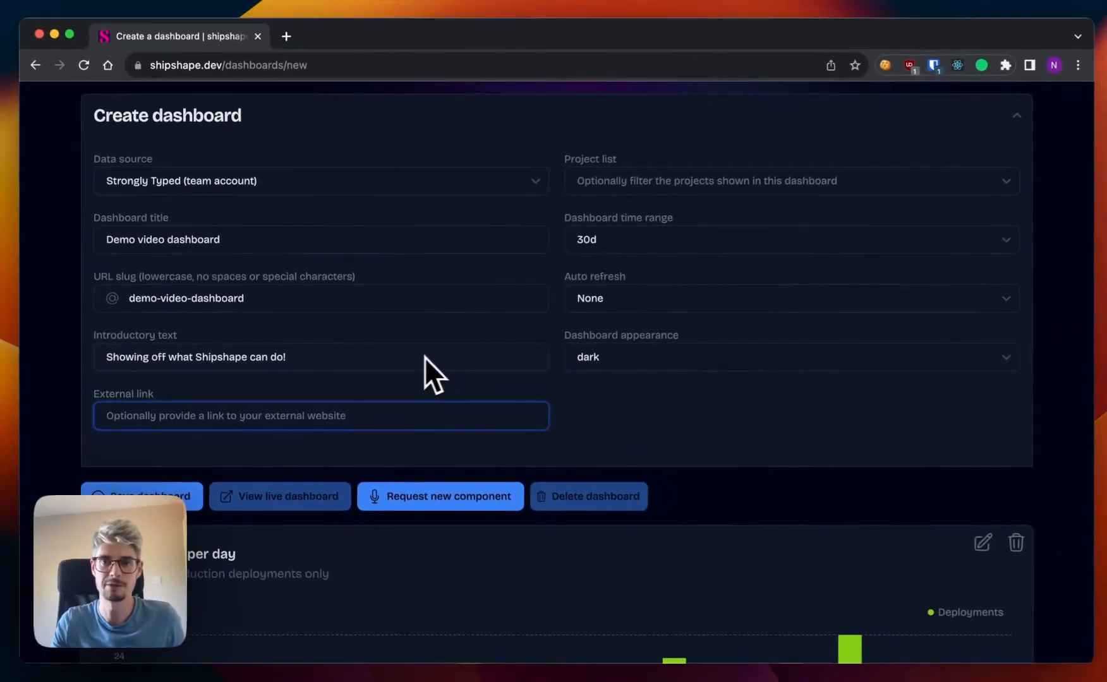
{"action": "left_click", "coordinate": [621, 436]}
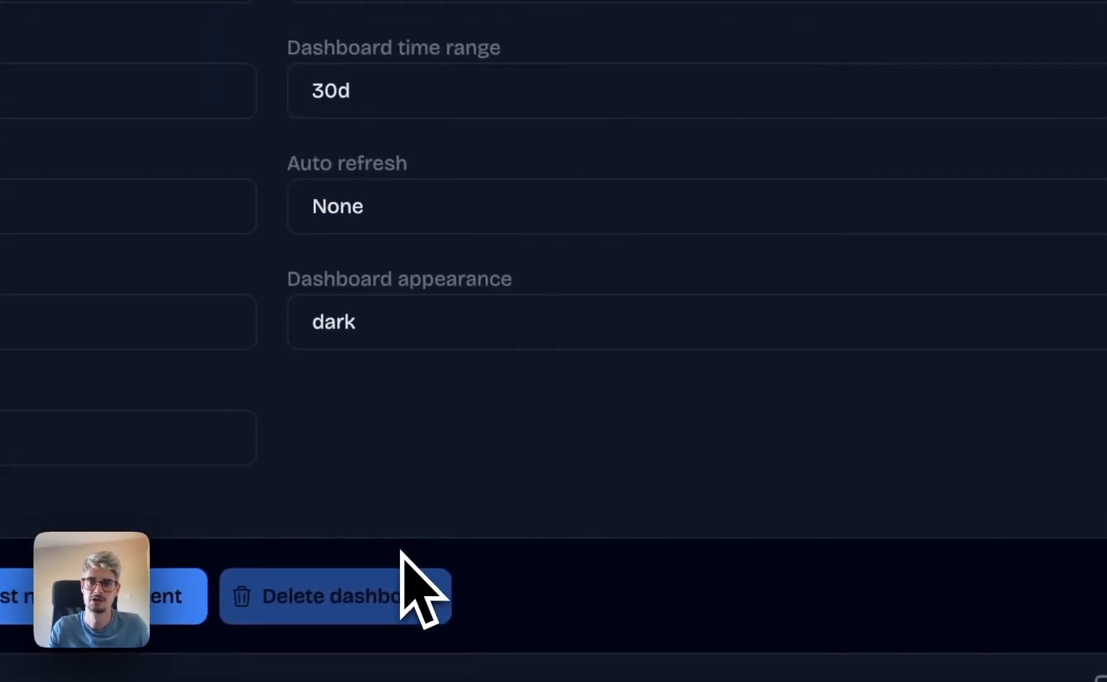
Try filtering the dashboard's project list to fitiq and fr-web, and clear the selection again.
{"action": "left_click", "coordinate": [903, 67]}
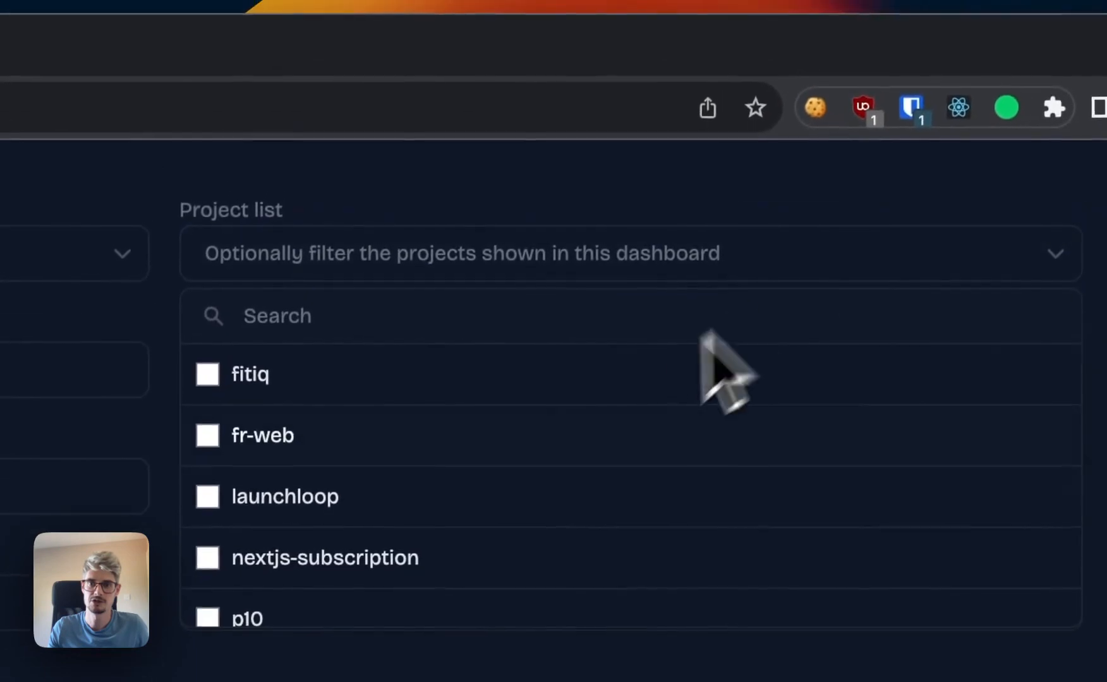
{"action": "scroll", "coordinate": [539, 488], "scroll_direction": "down", "scroll_amount": 5}
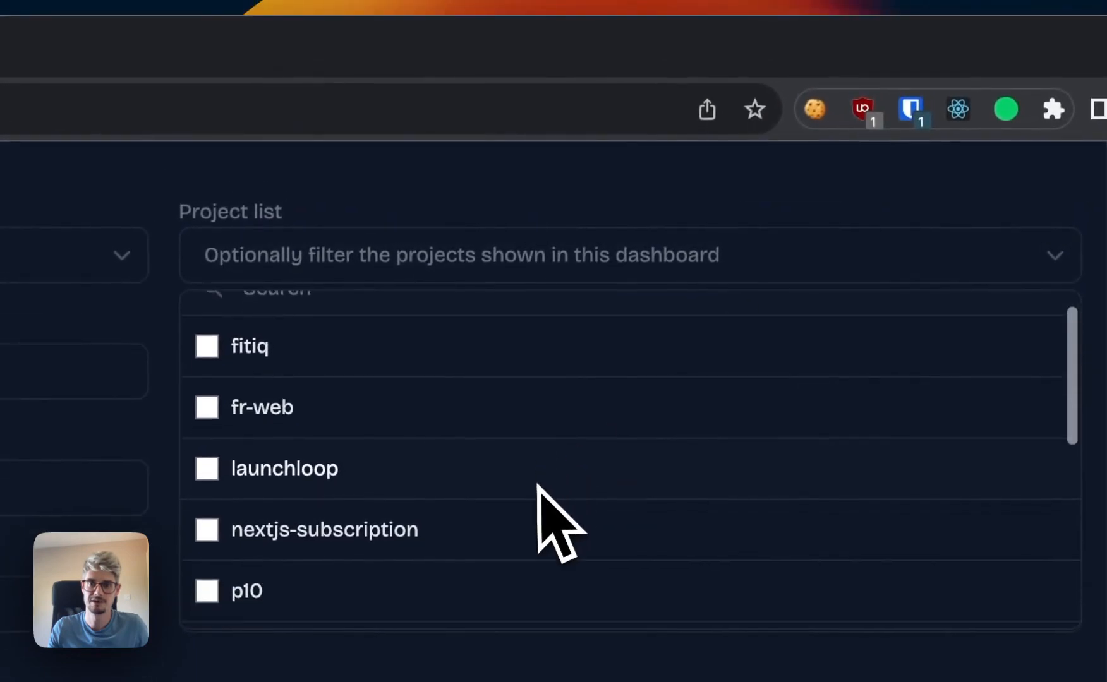
{"action": "scroll", "coordinate": [538, 488], "scroll_direction": "up", "scroll_amount": 5}
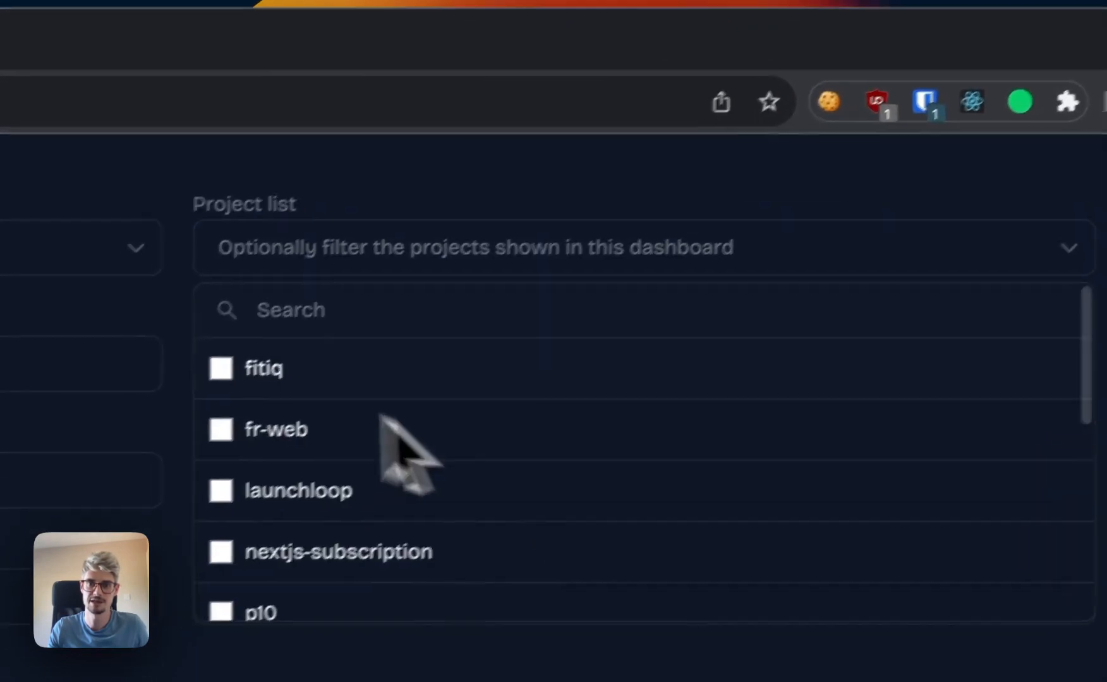
{"action": "left_click", "coordinate": [206, 376]}
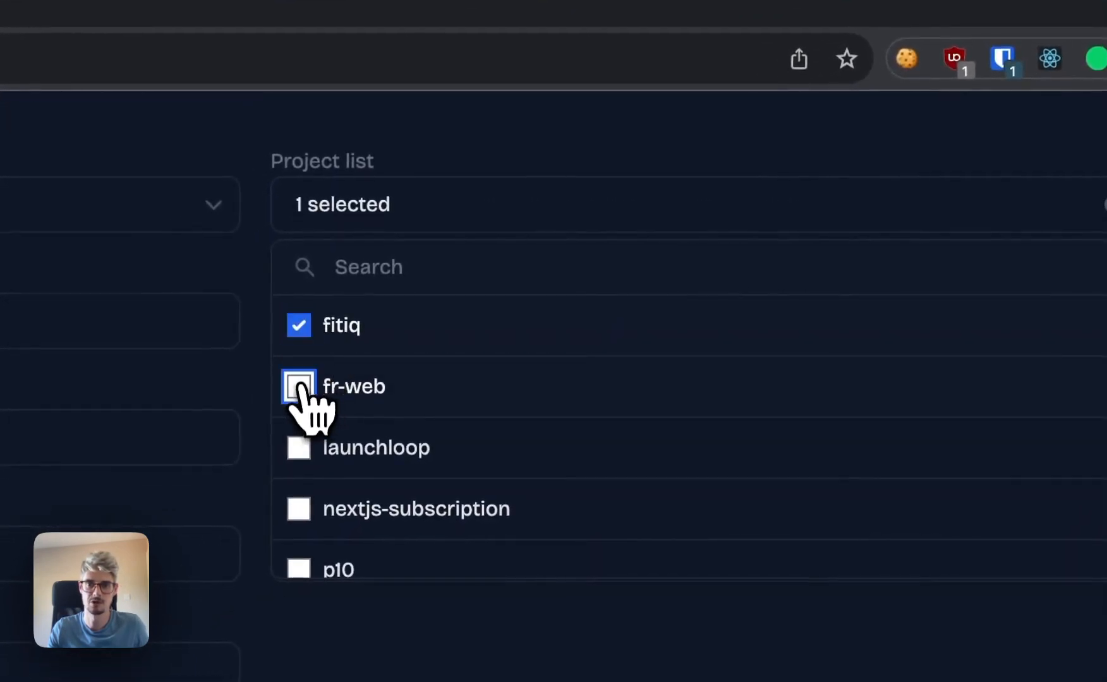
{"action": "left_click", "coordinate": [298, 388]}
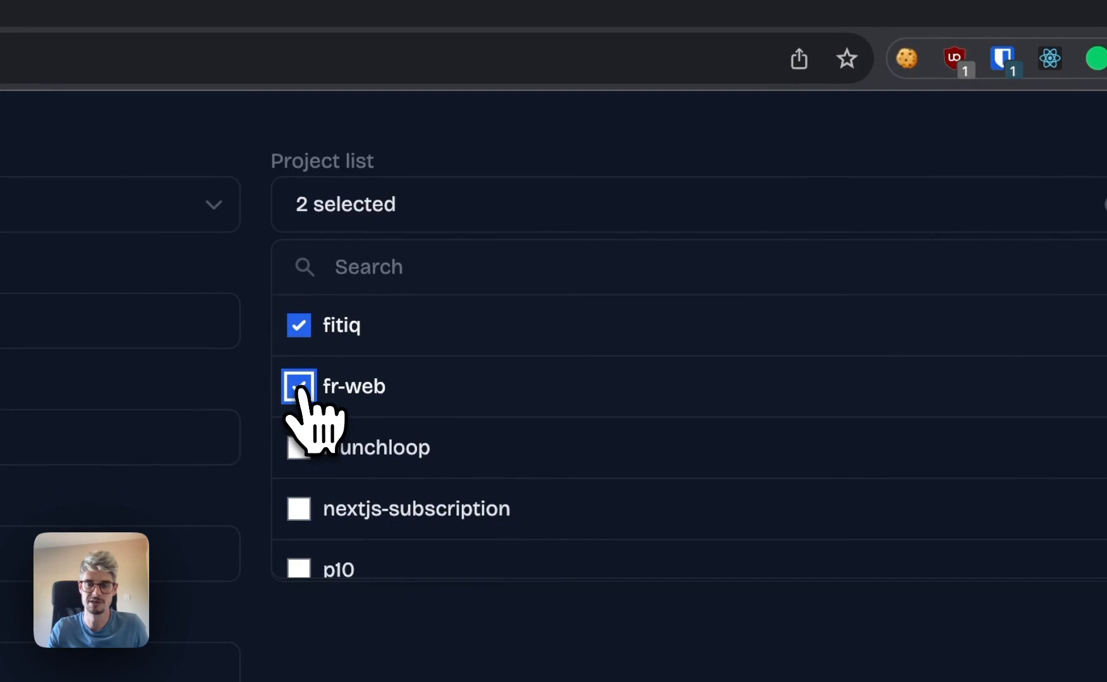
{"action": "left_click", "coordinate": [914, 147]}
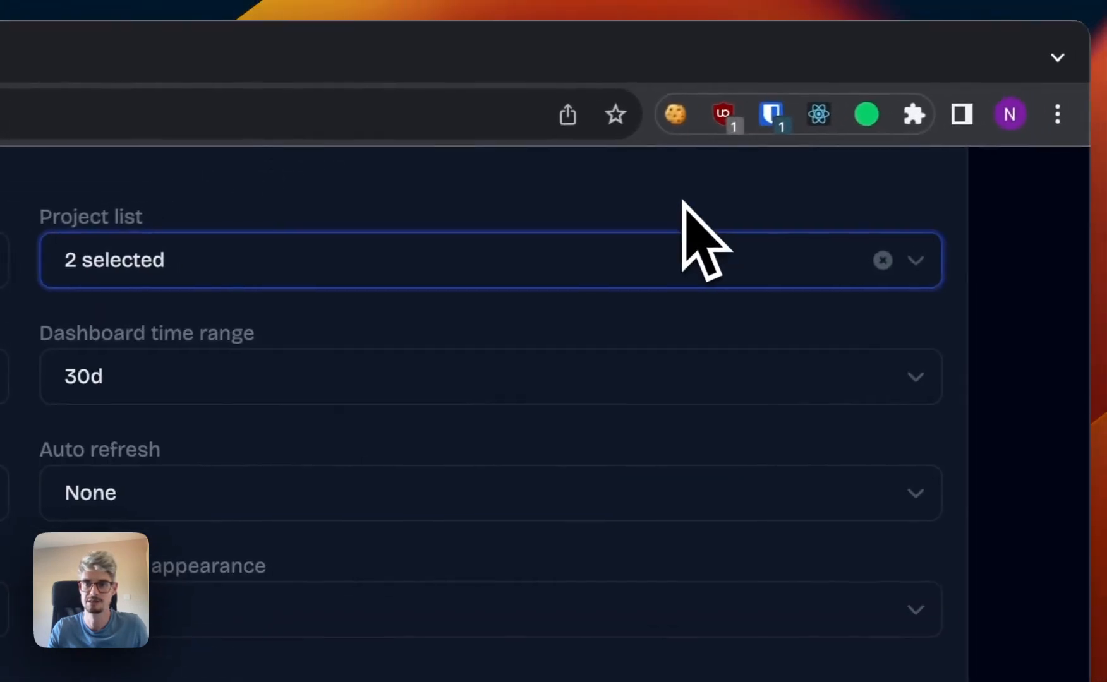
{"action": "left_click", "coordinate": [883, 259]}
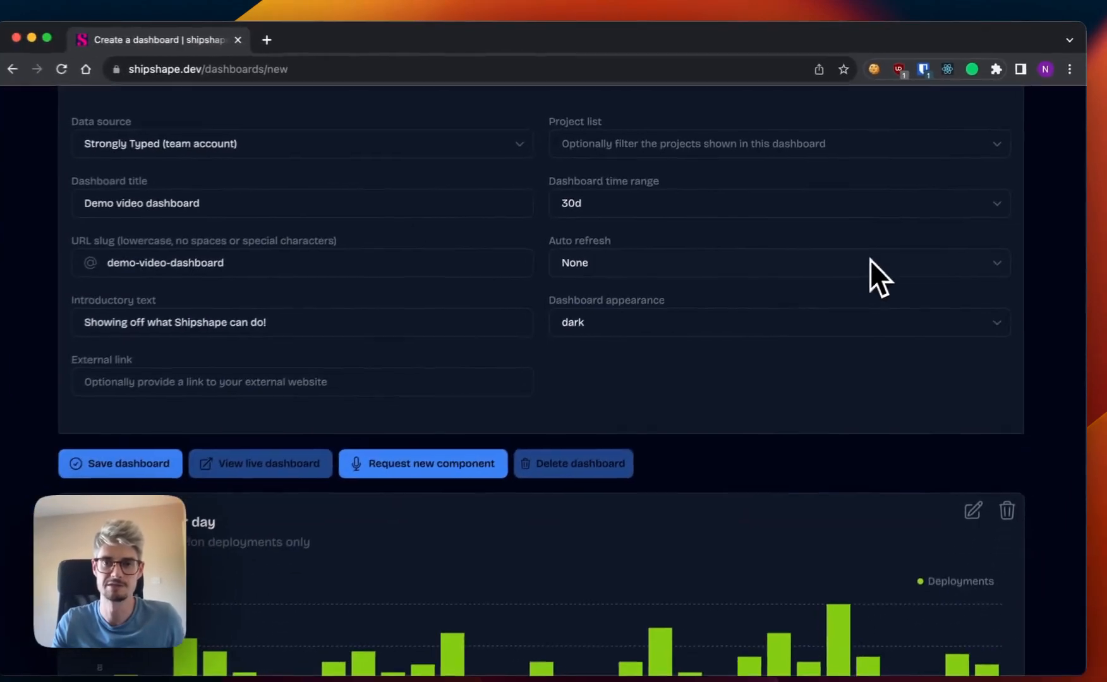
Set the dashboard time range to 6m and auto refresh to 10s.
{"action": "scroll", "coordinate": [824, 225], "scroll_direction": "down", "scroll_amount": 2}
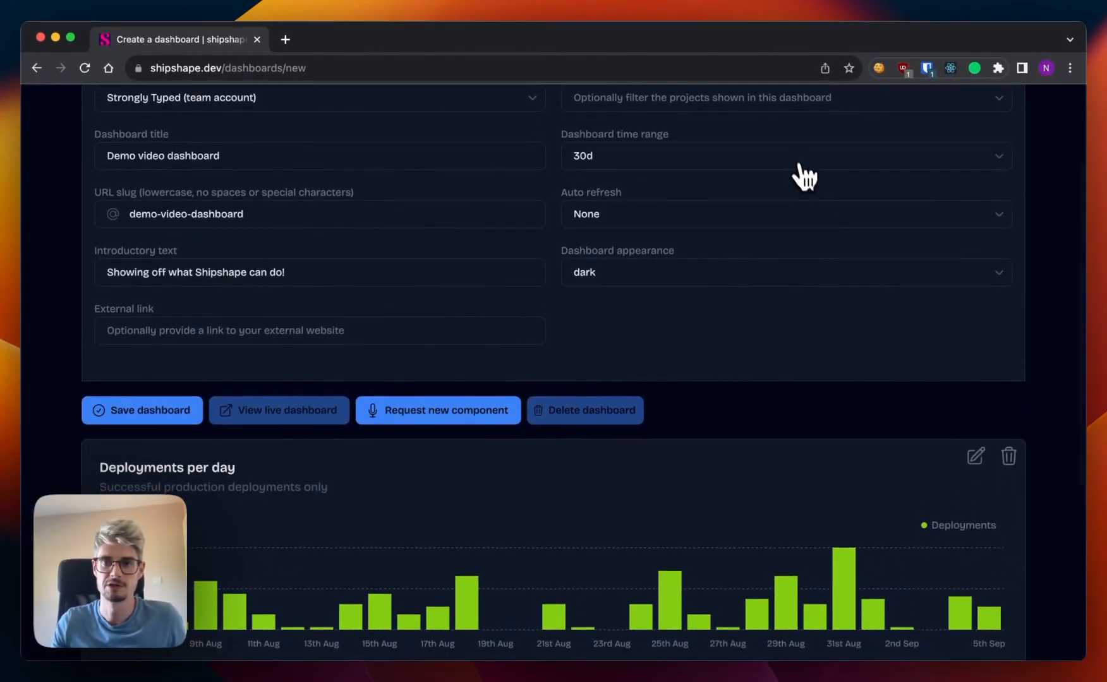
{"action": "left_click", "coordinate": [796, 158]}
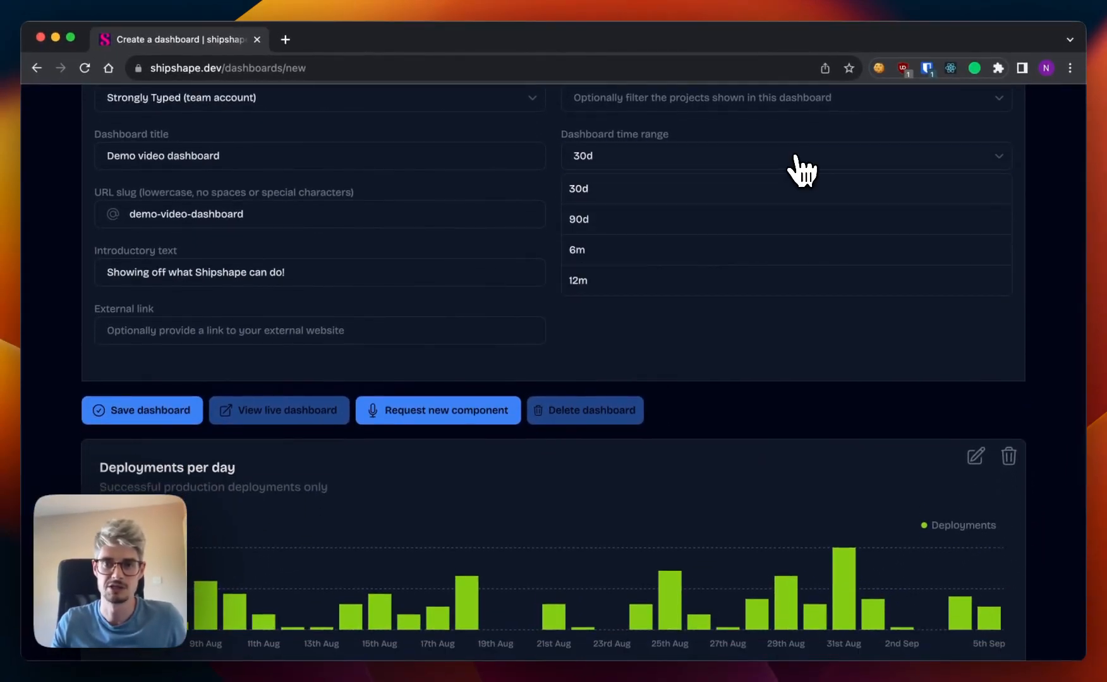
{"action": "left_click", "coordinate": [662, 251]}
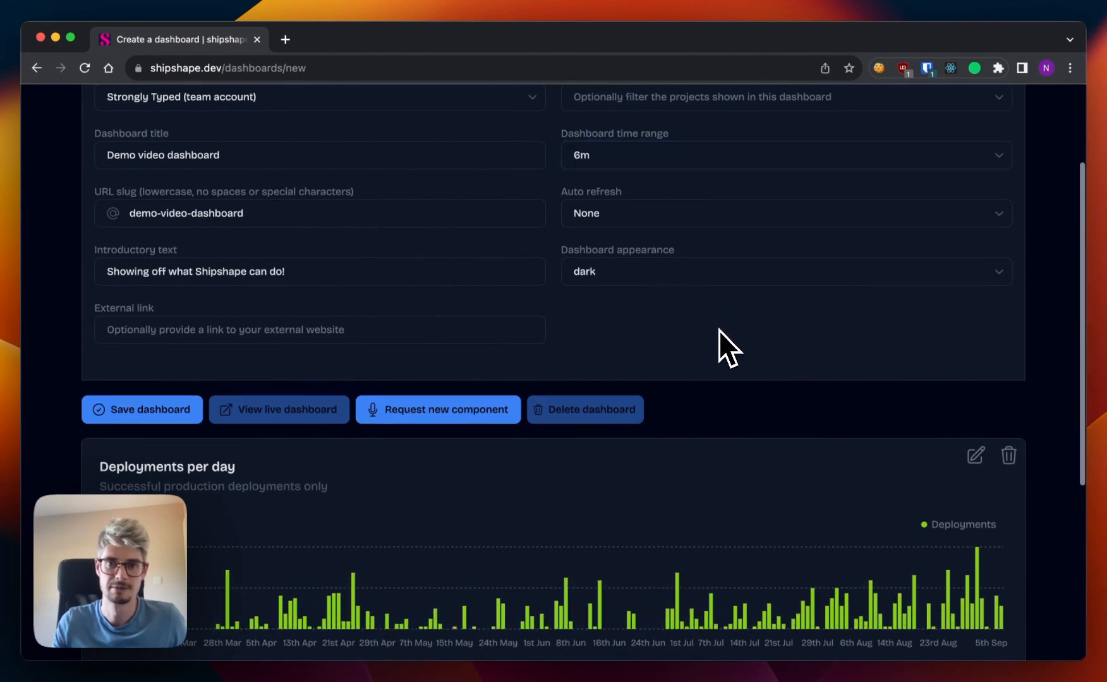
{"action": "scroll", "coordinate": [718, 329], "scroll_direction": "down", "scroll_amount": 2}
{"action": "left_click", "coordinate": [657, 177]}
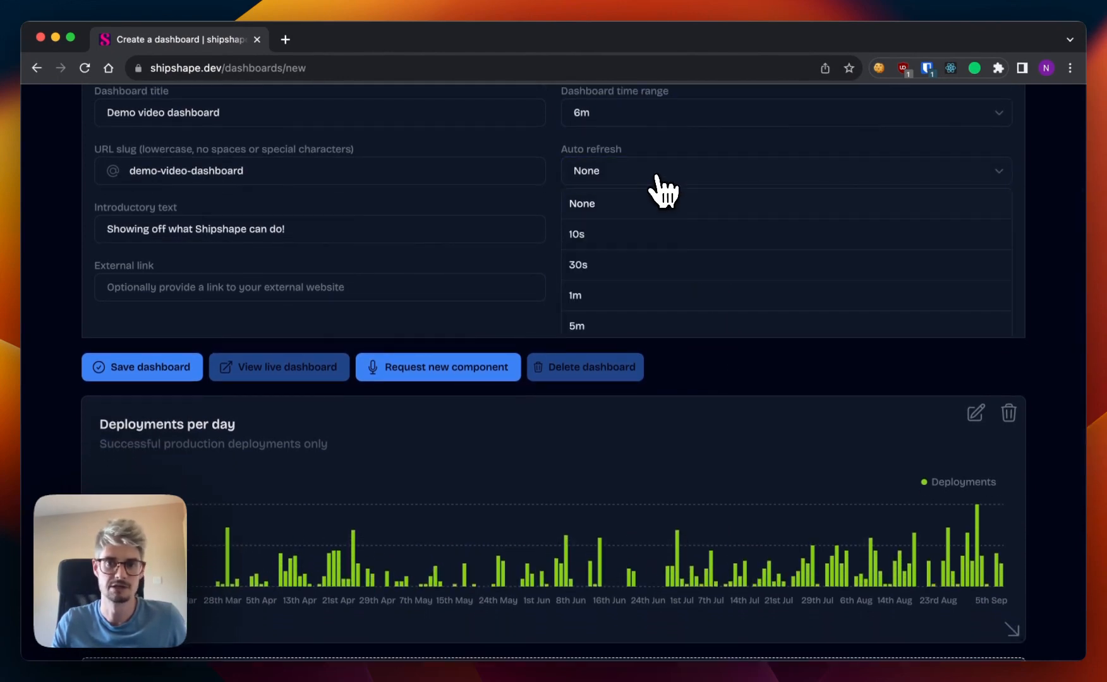
{"action": "left_click", "coordinate": [645, 243]}
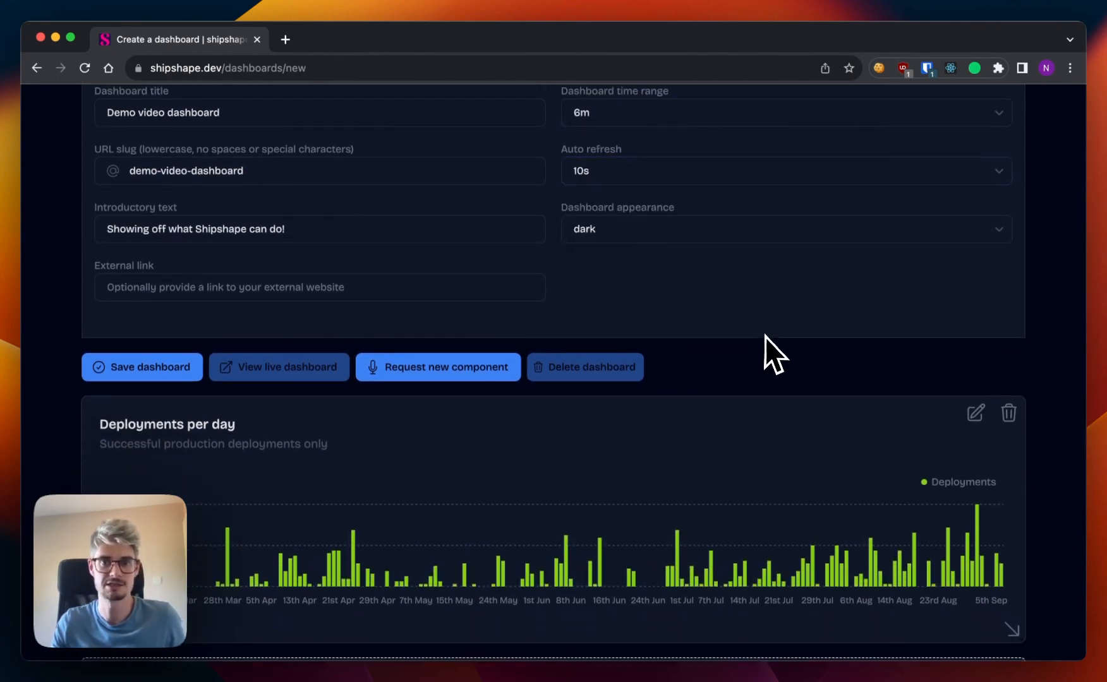
{"action": "scroll", "coordinate": [765, 336], "scroll_direction": "down", "scroll_amount": 1}
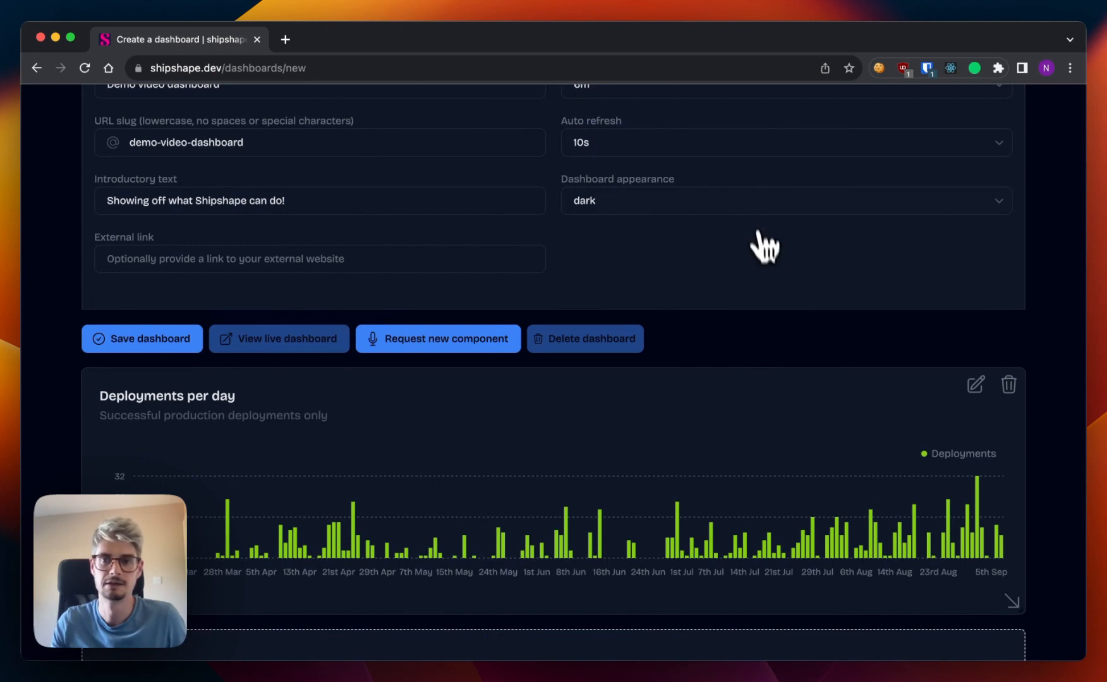
{"action": "left_click", "coordinate": [749, 206]}
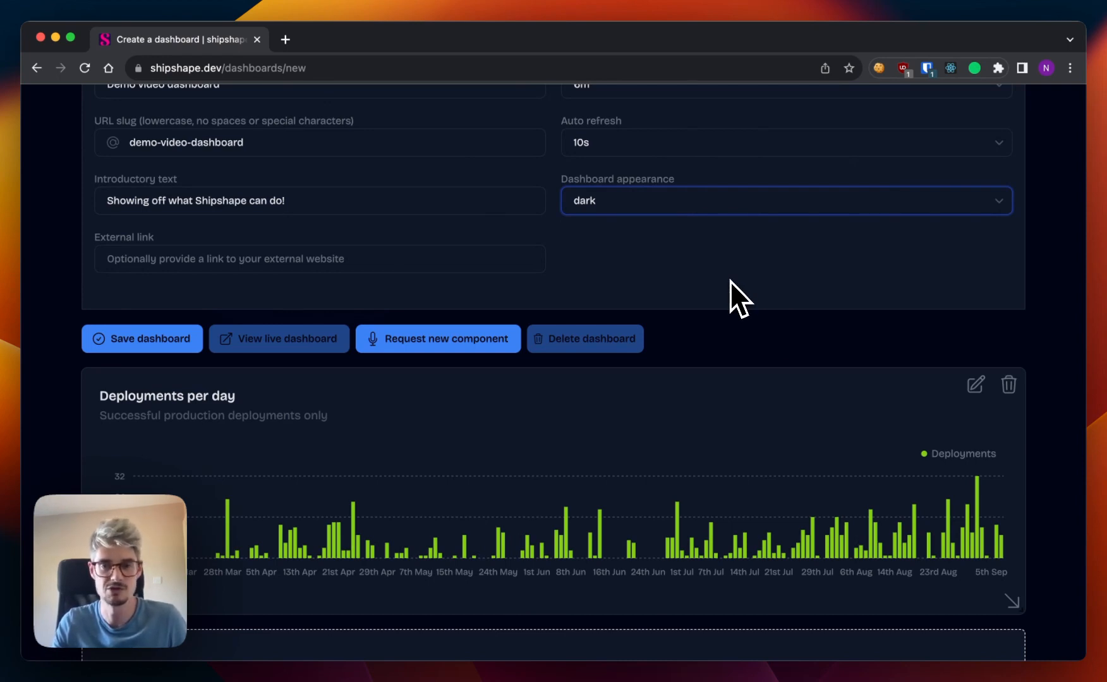
Edit the Deployments per day component, trying grouping by month and settling on grouping by week.
{"action": "scroll", "coordinate": [730, 281], "scroll_direction": "down", "scroll_amount": 3}
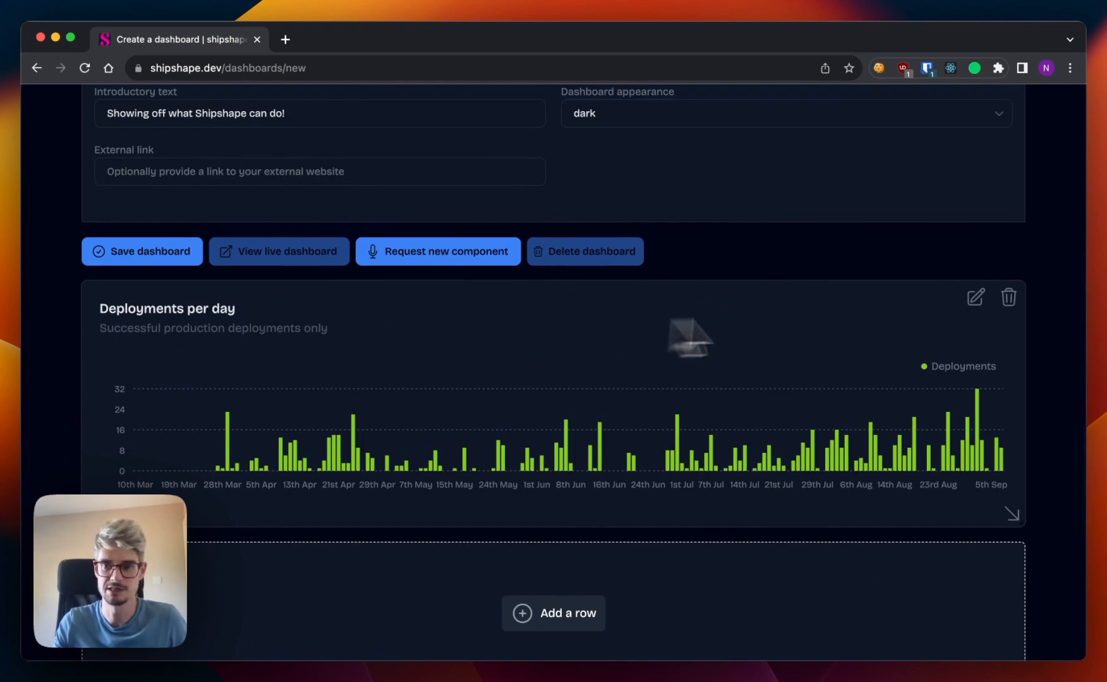
{"action": "left_click", "coordinate": [976, 300]}
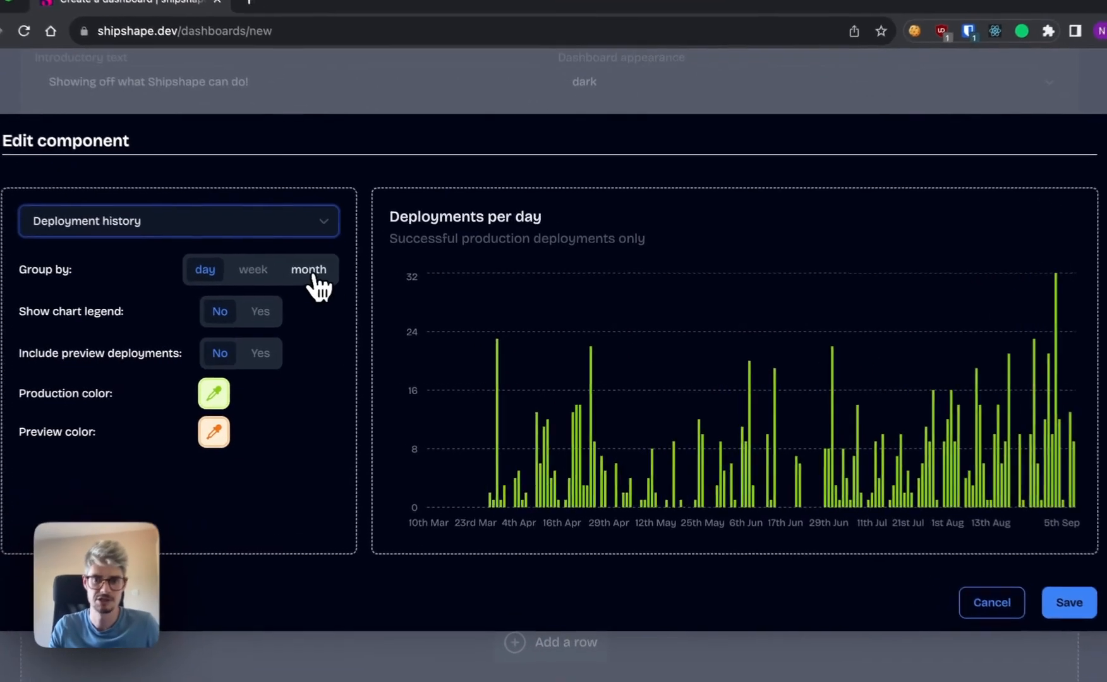
{"action": "left_click", "coordinate": [341, 283]}
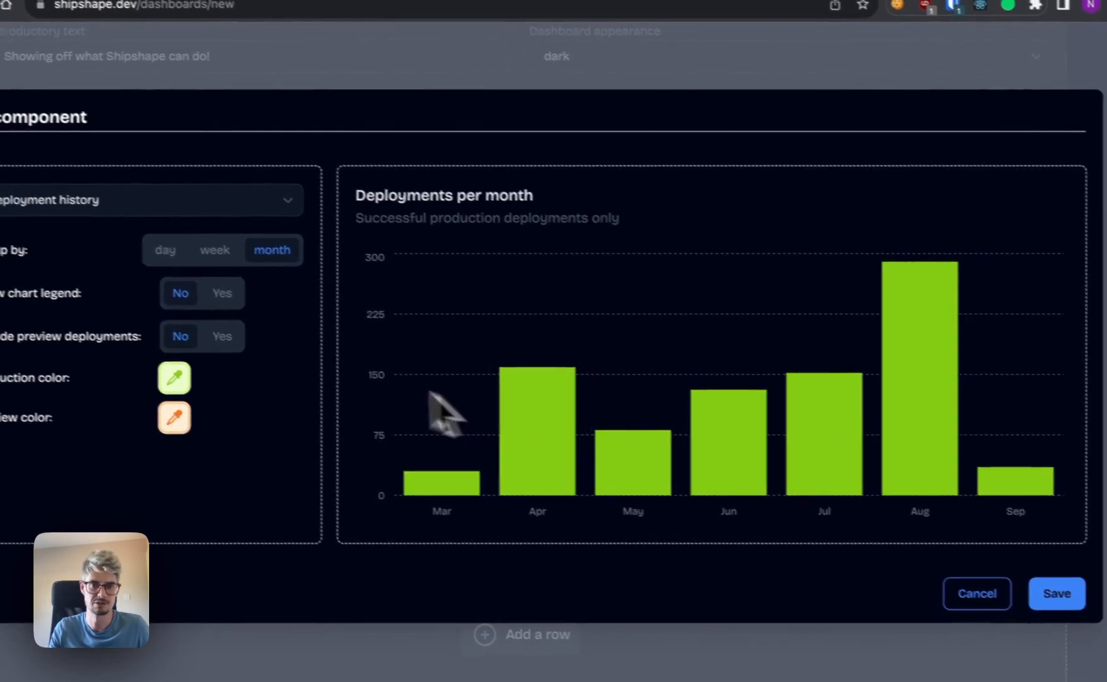
{"action": "left_click", "coordinate": [218, 256]}
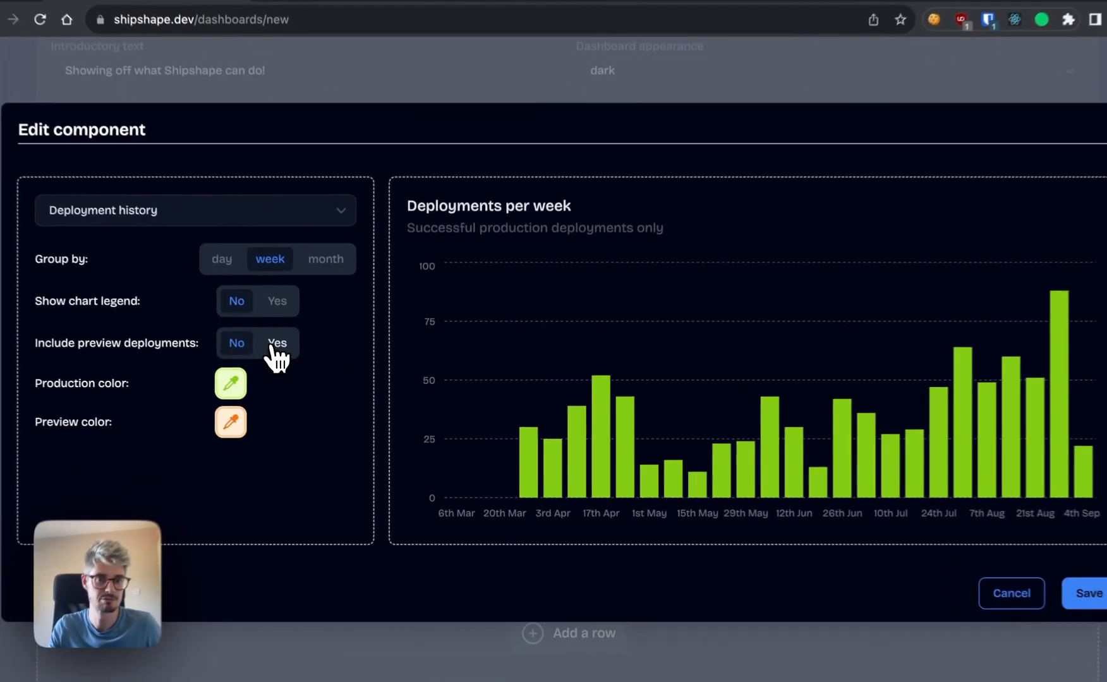
Include preview deployments in the deployment history chart, and turn the chart legend on and back off.
{"action": "left_click", "coordinate": [292, 356]}
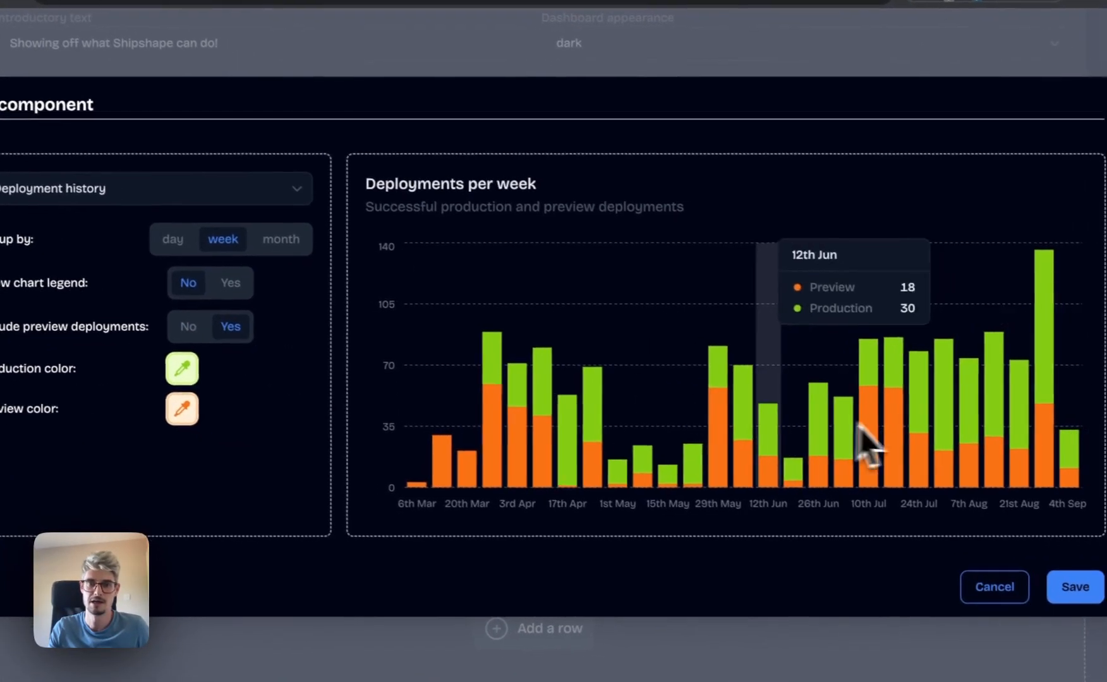
{"action": "left_click", "coordinate": [266, 301]}
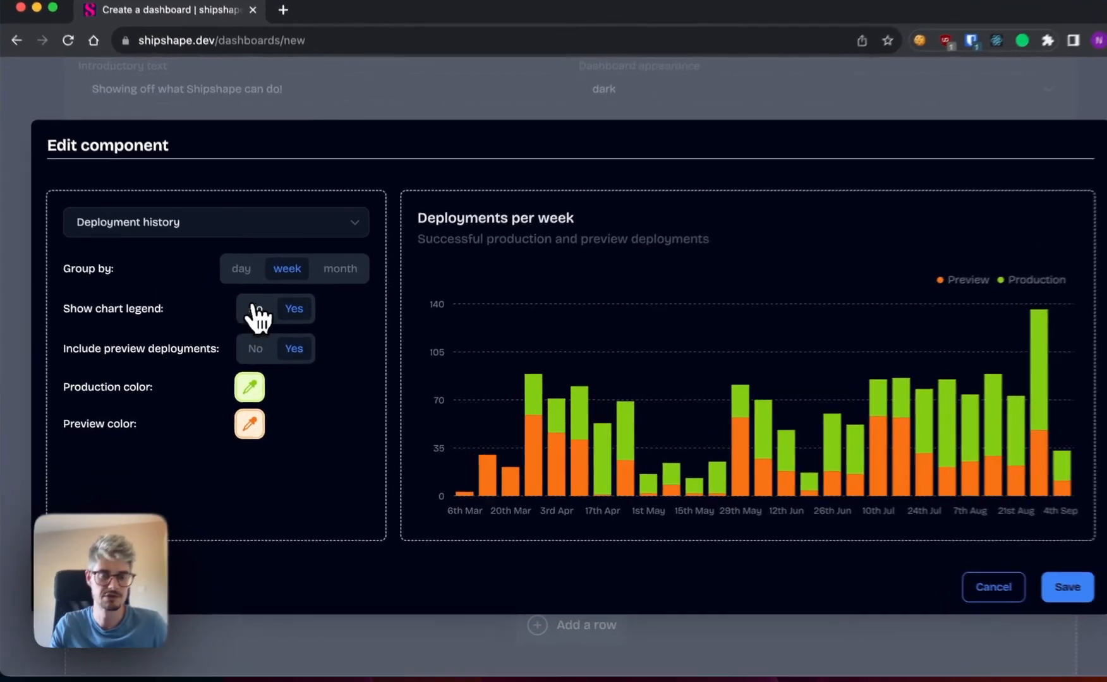
{"action": "left_click", "coordinate": [258, 319]}
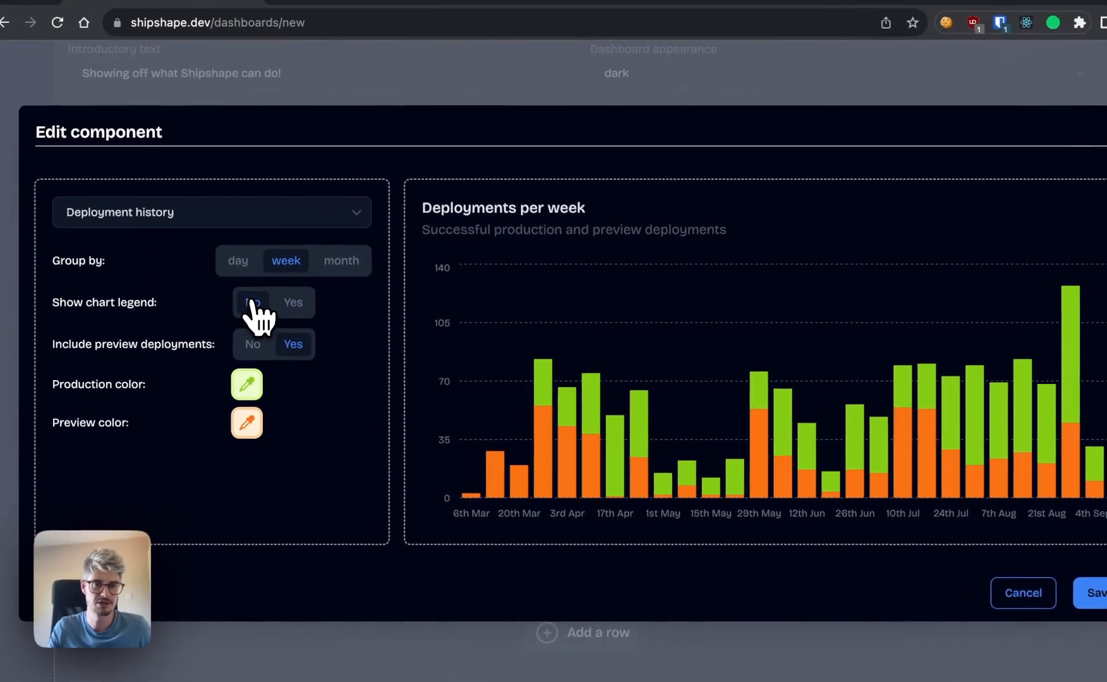
Set the deployment history chart's production color to red and its preview color to green, and save the component.
{"action": "left_click", "coordinate": [241, 390]}
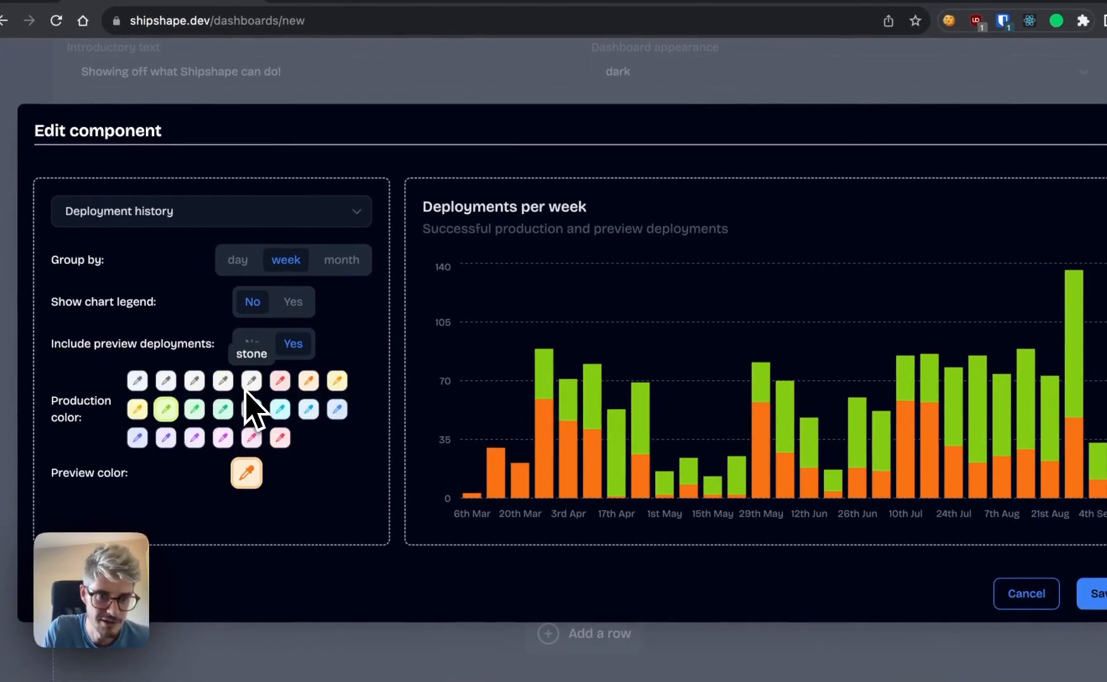
{"action": "left_click", "coordinate": [280, 379]}
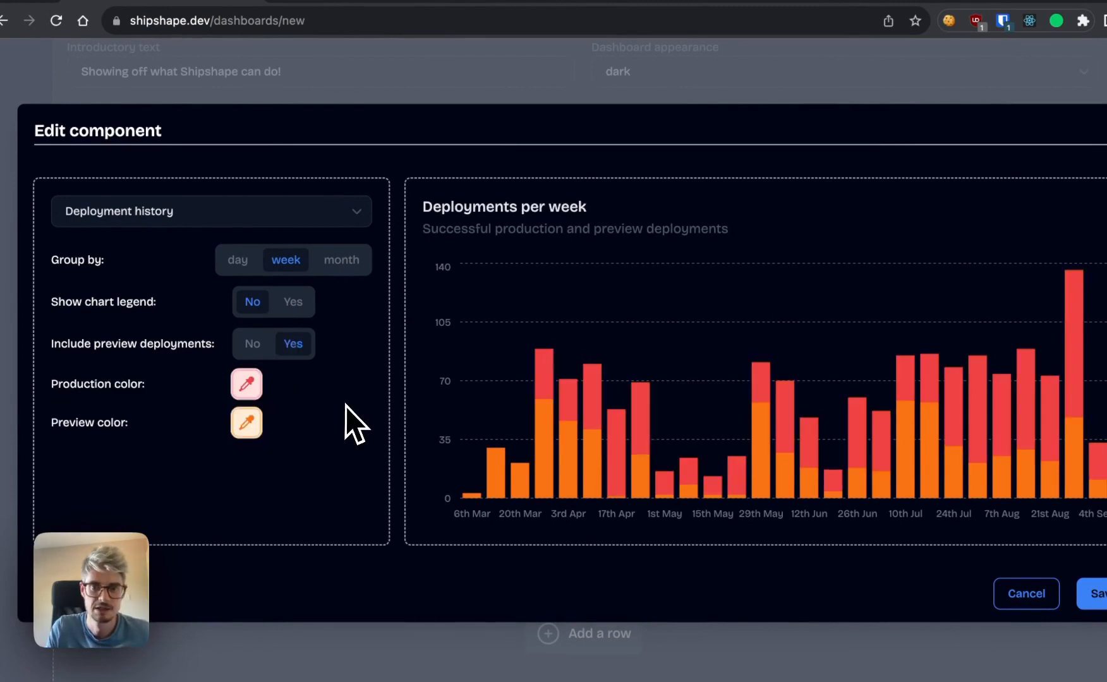
{"action": "left_click", "coordinate": [246, 425]}
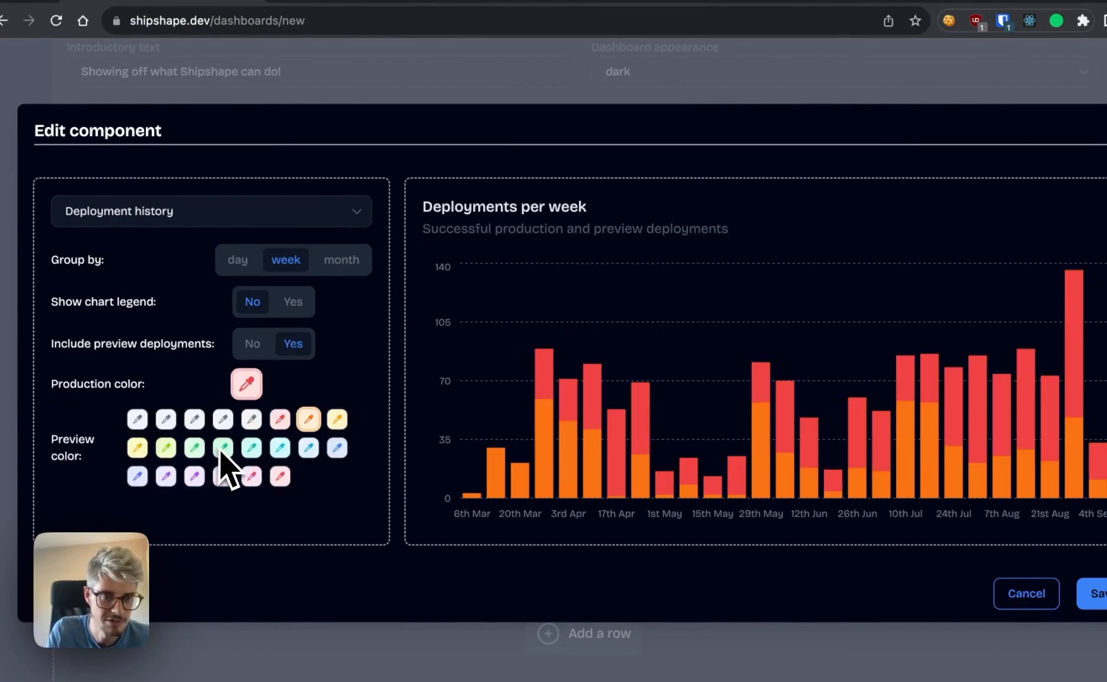
{"action": "left_click", "coordinate": [194, 448]}
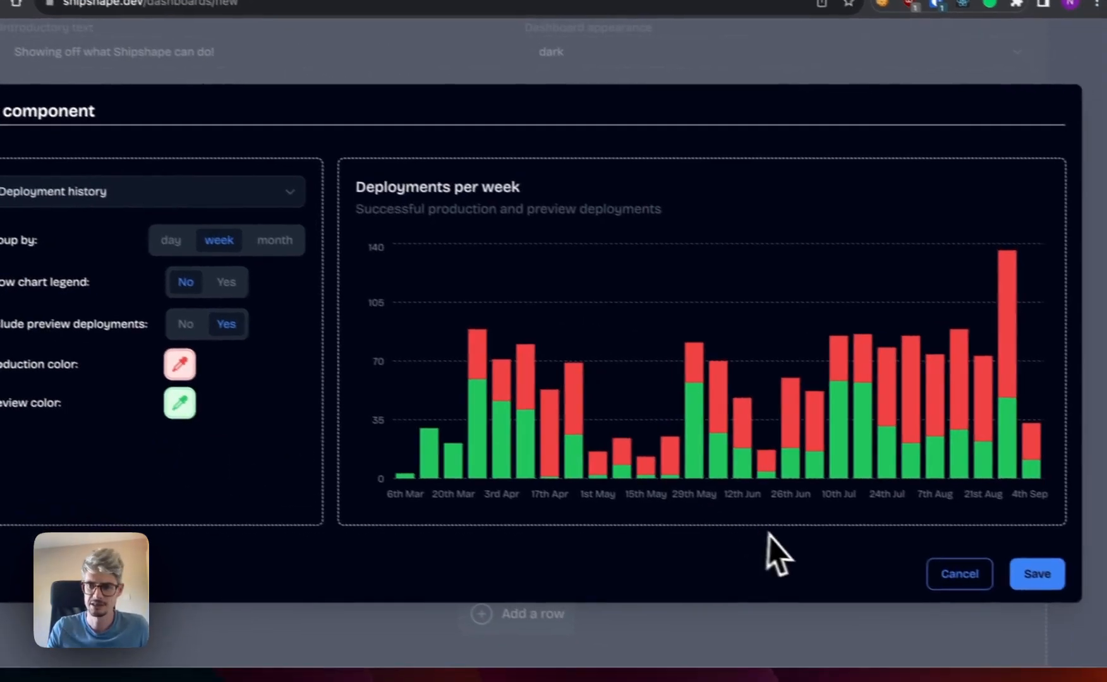
{"action": "left_click", "coordinate": [1017, 569]}
Resize the Deployments per week component to a little over half the dashboard width.
{"action": "scroll", "coordinate": [894, 573], "scroll_direction": "down", "scroll_amount": 2}
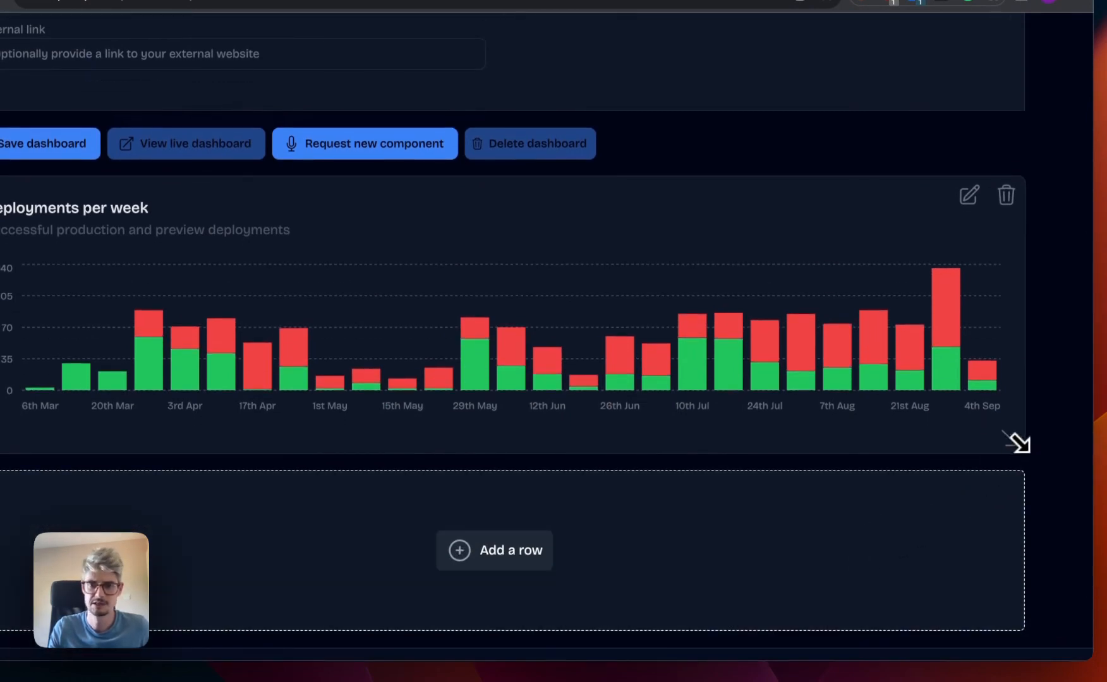
{"action": "left_click_drag", "start_coordinate": [1016, 442], "coordinate": [442, 441]}
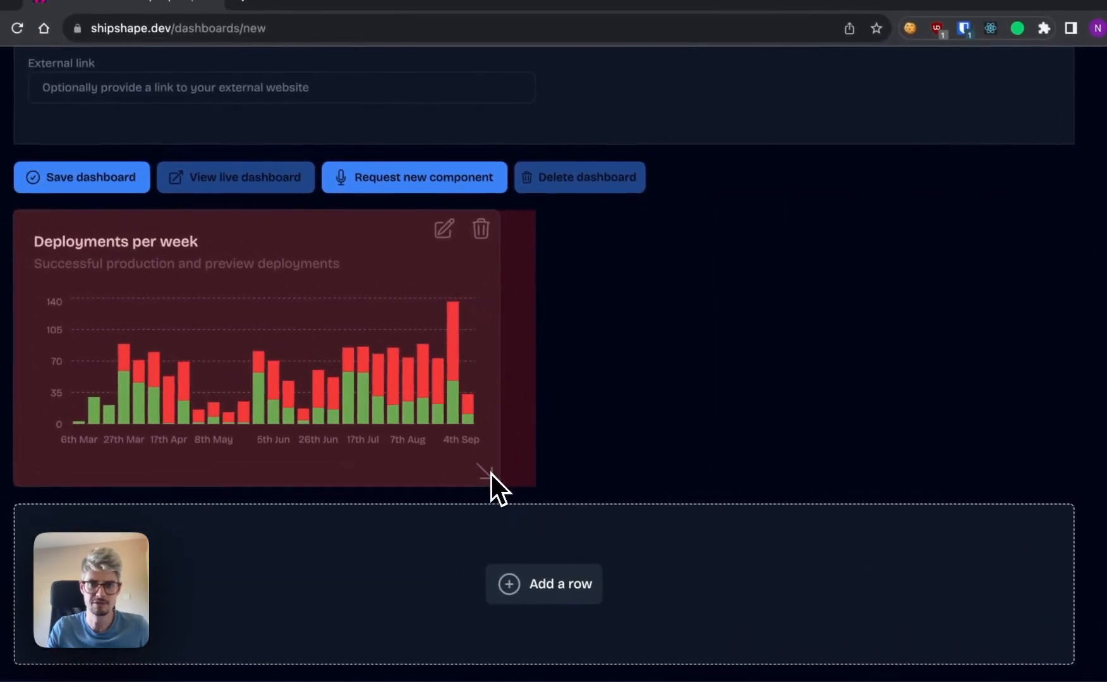
{"action": "left_click_drag", "start_coordinate": [491, 474], "coordinate": [583, 482]}
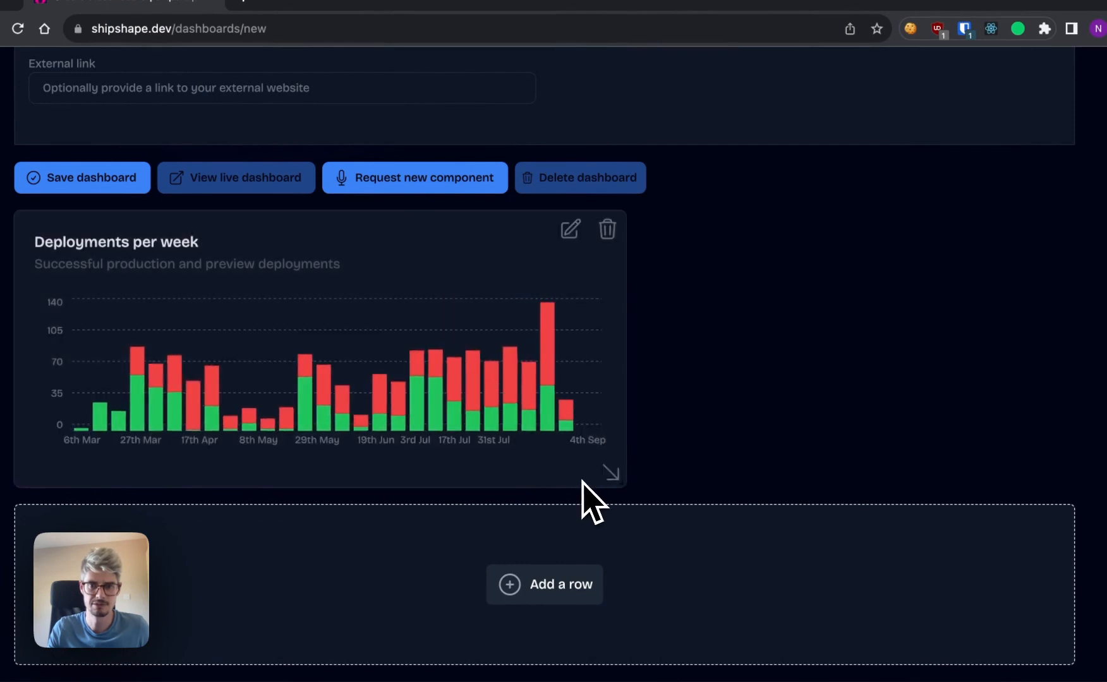
Add a new row to the dashboard and try the Recent deployments component in it.
{"action": "scroll", "coordinate": [657, 385], "scroll_direction": "down", "scroll_amount": 1}
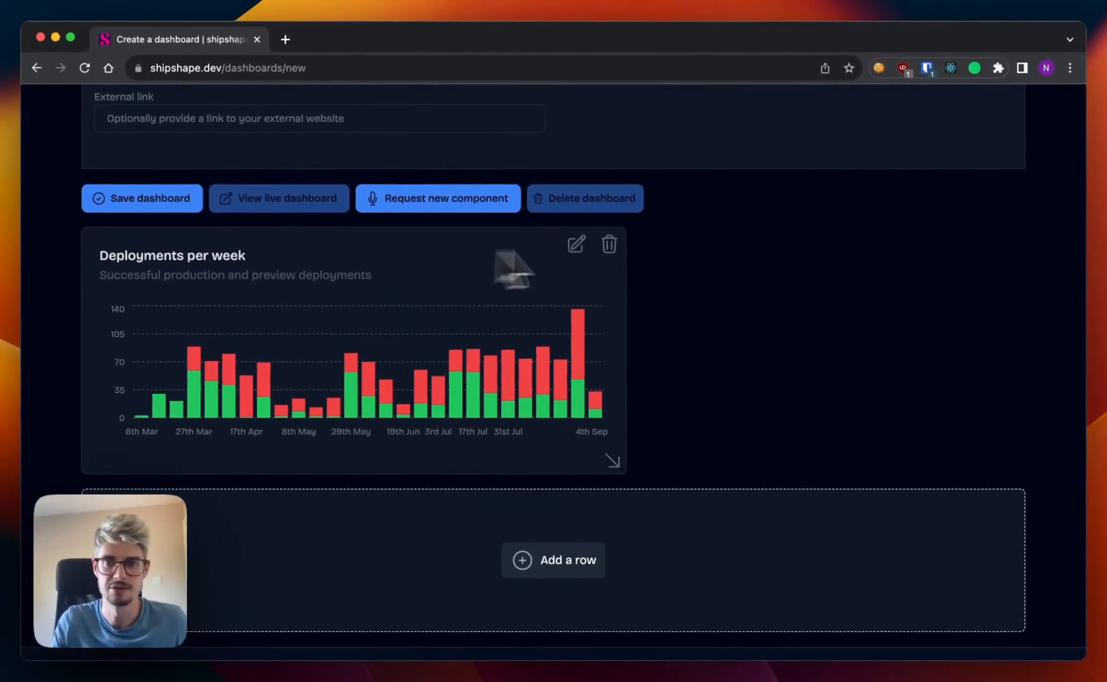
{"action": "left_click", "coordinate": [566, 561]}
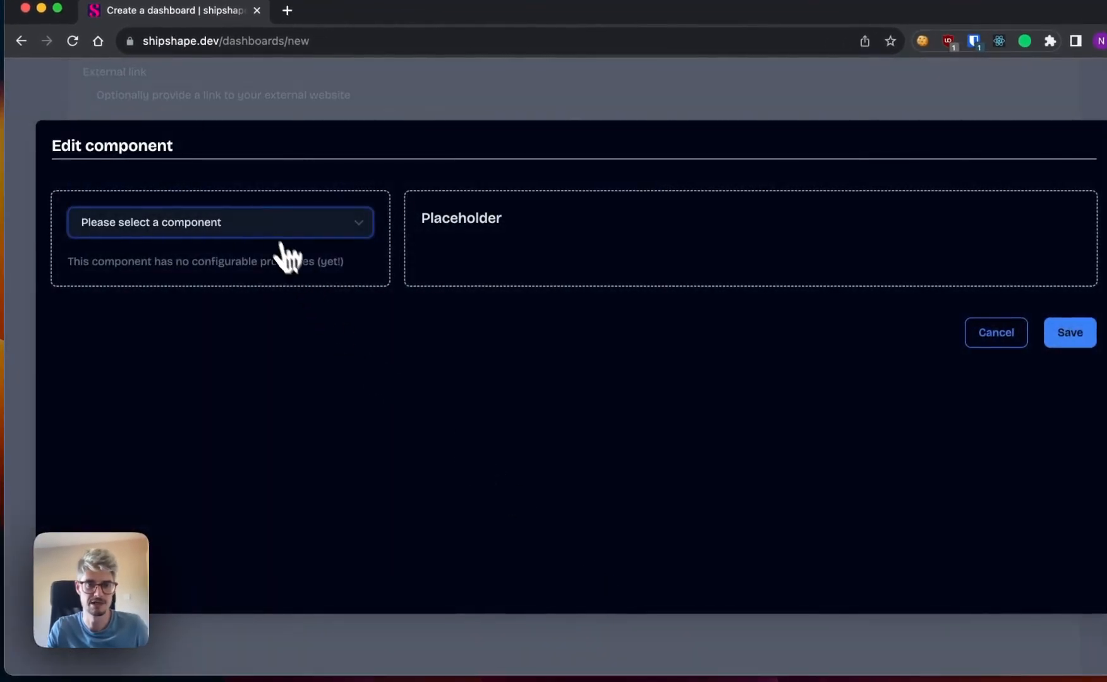
{"action": "left_click", "coordinate": [267, 231]}
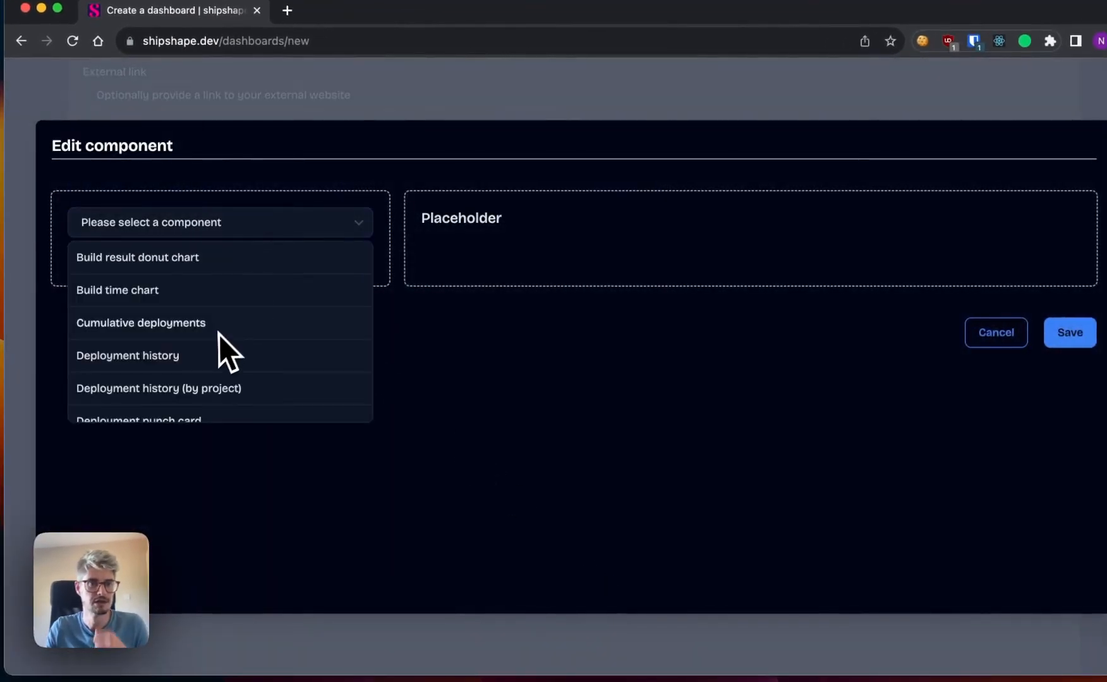
{"action": "scroll", "coordinate": [211, 343], "scroll_direction": "down", "scroll_amount": 5}
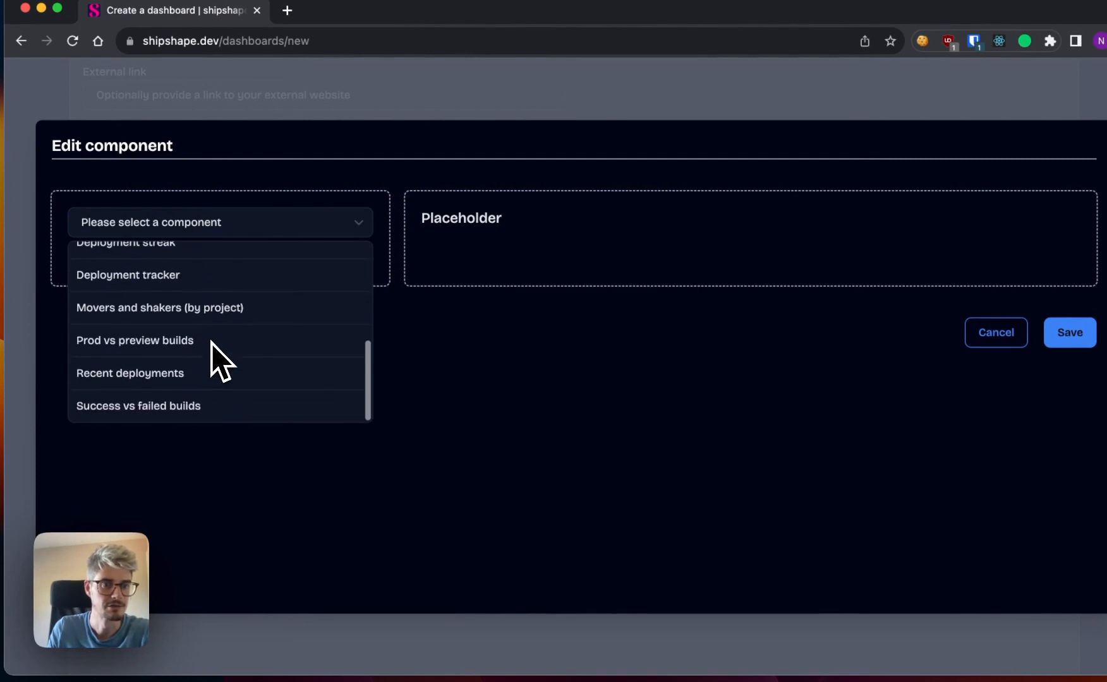
{"action": "left_click", "coordinate": [156, 378]}
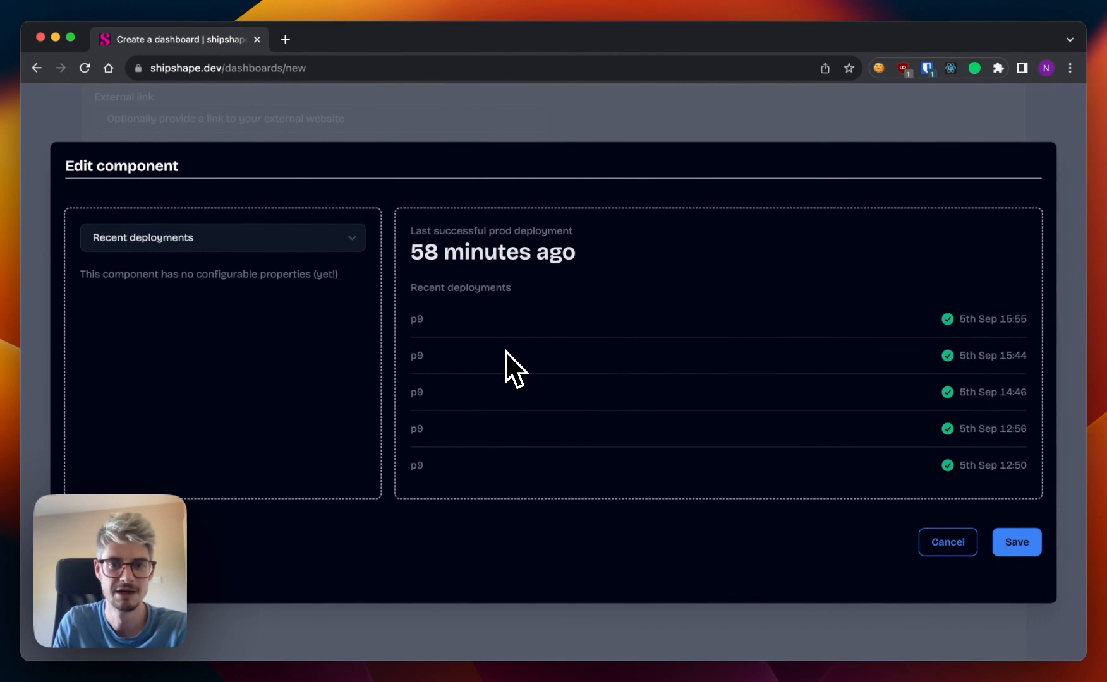
Change the new row's component from Recent deployments to Deployment streak.
{"action": "left_click", "coordinate": [244, 241]}
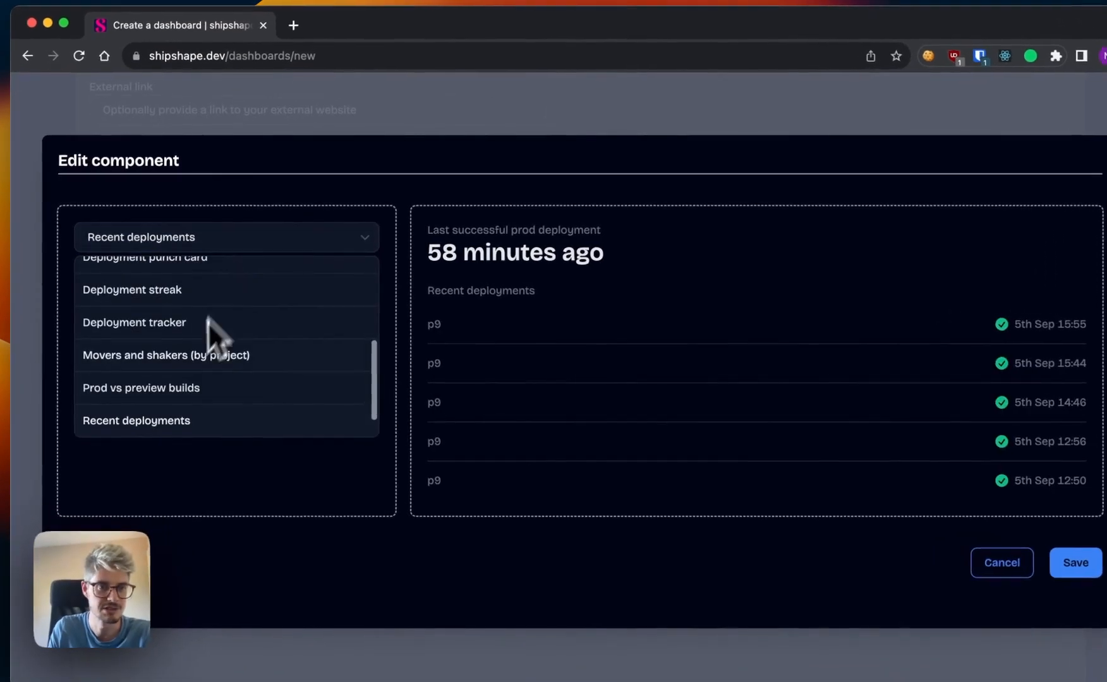
{"action": "scroll", "coordinate": [190, 364], "scroll_direction": "up", "scroll_amount": 5}
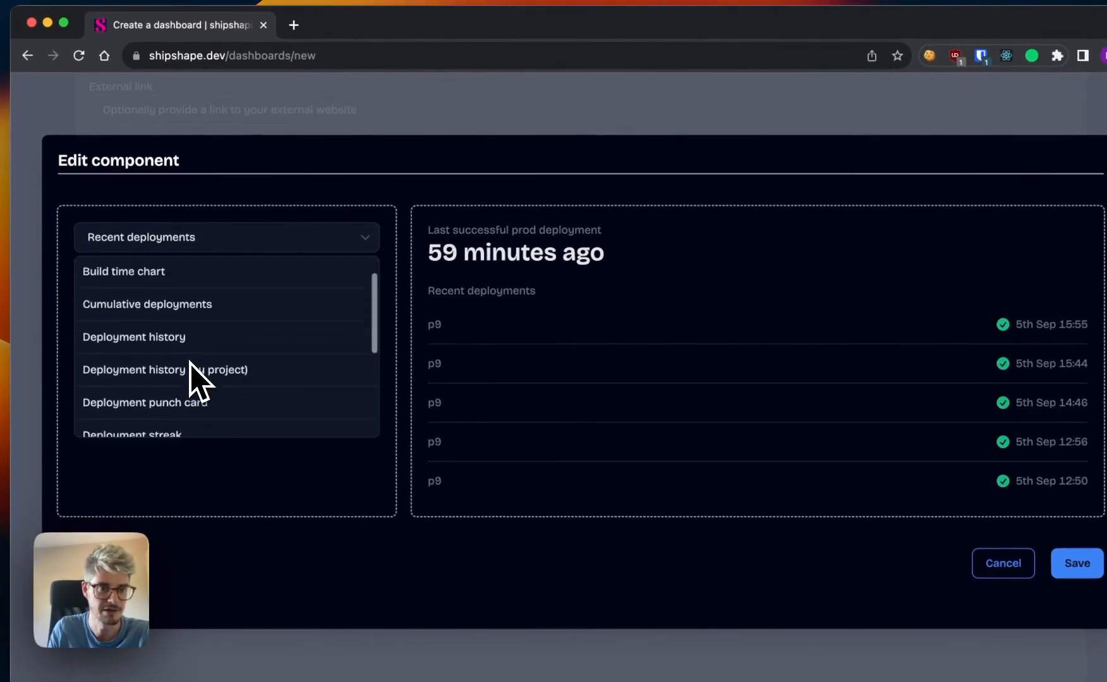
{"action": "scroll", "coordinate": [190, 364], "scroll_direction": "down", "scroll_amount": 4}
{"action": "left_click", "coordinate": [169, 344]}
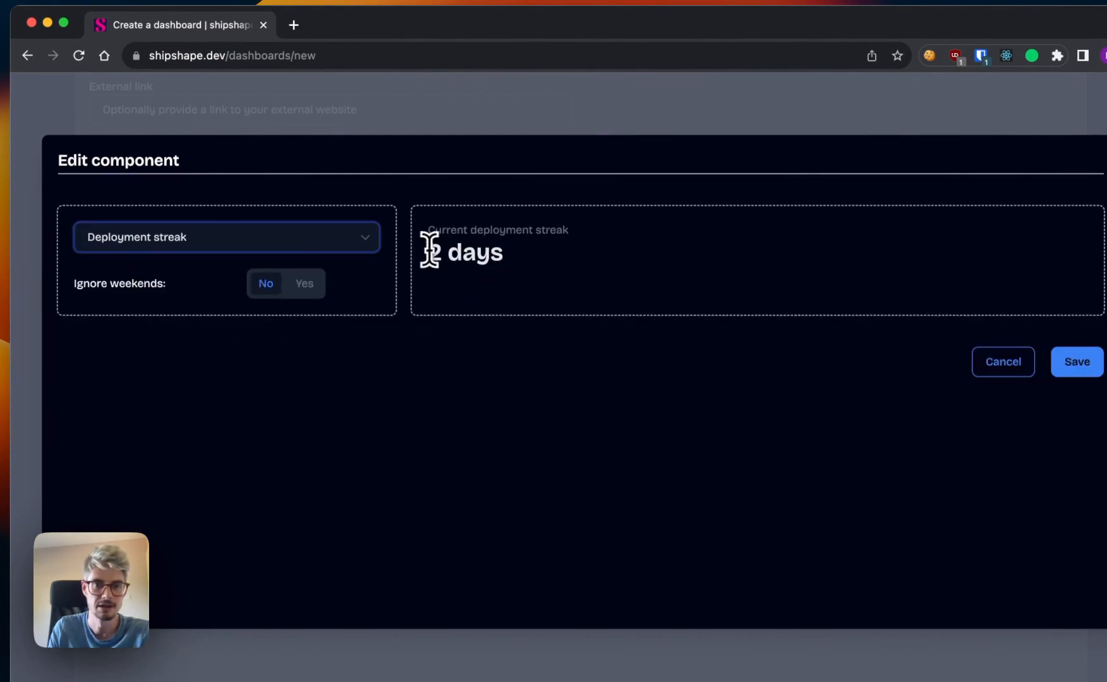
{"action": "left_click_drag", "start_coordinate": [430, 250], "coordinate": [491, 251]}
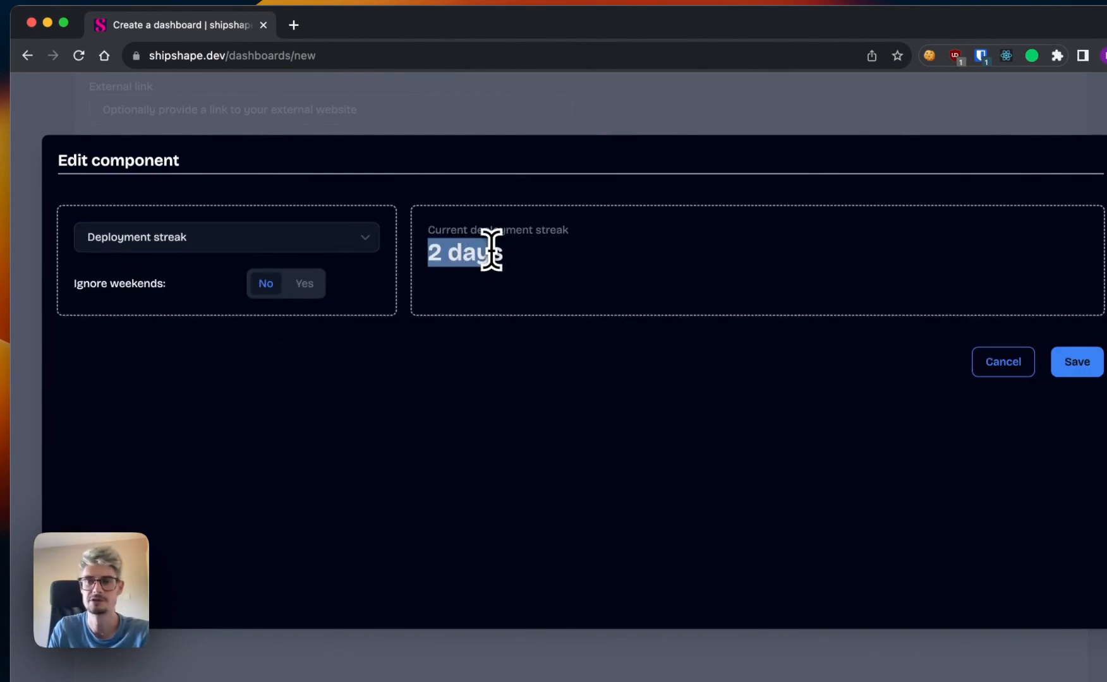
{"action": "left_click", "coordinate": [469, 253]}
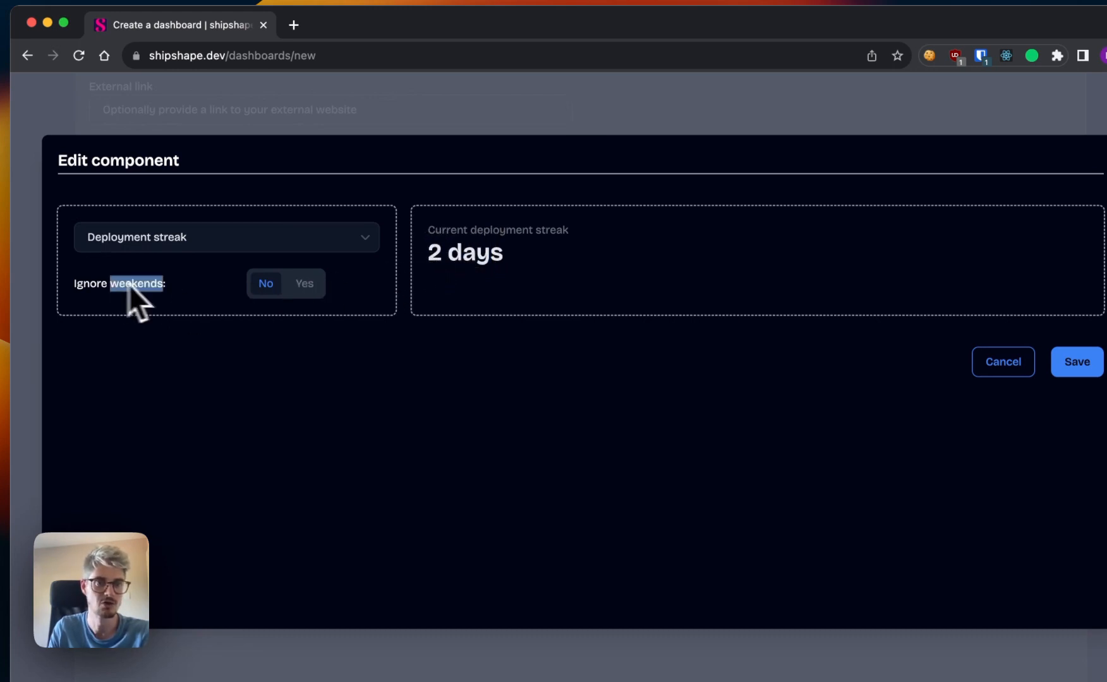
Set the deployment streak to ignore weekends and save the component.
{"action": "left_click", "coordinate": [308, 289]}
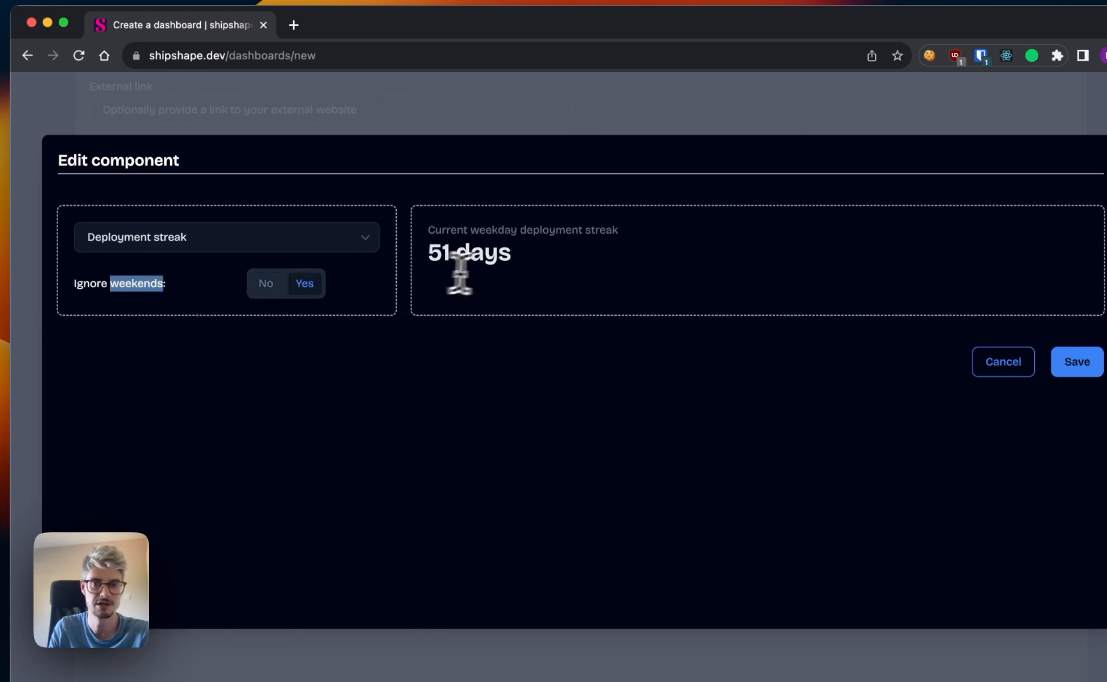
{"action": "left_click", "coordinate": [495, 238]}
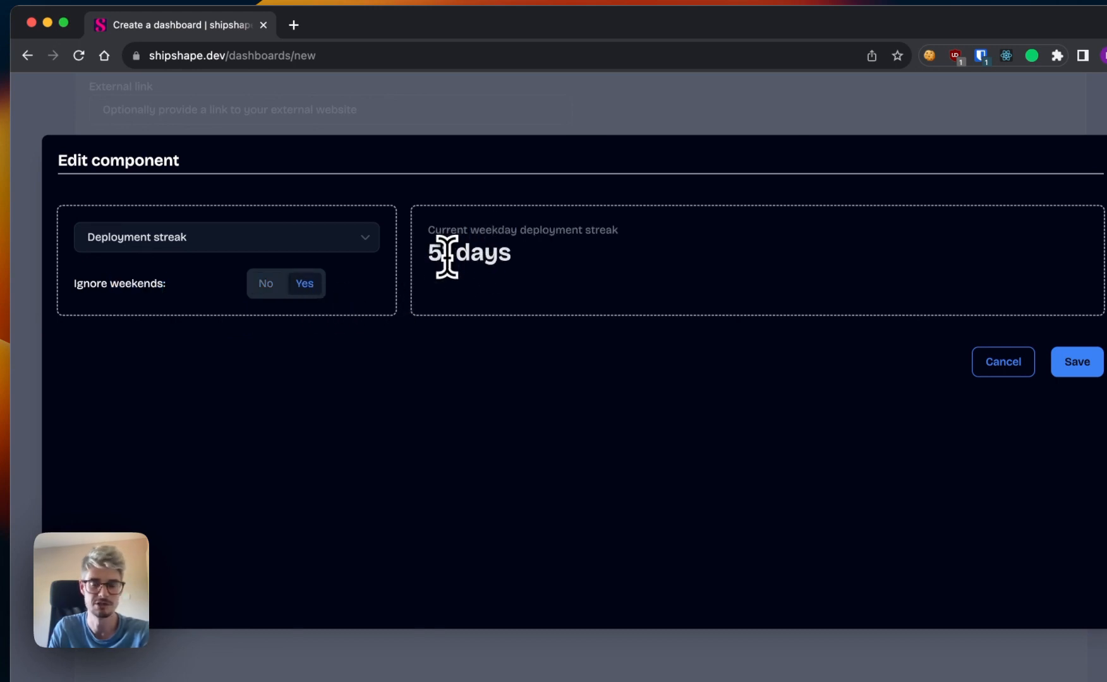
{"action": "left_click", "coordinate": [1074, 365]}
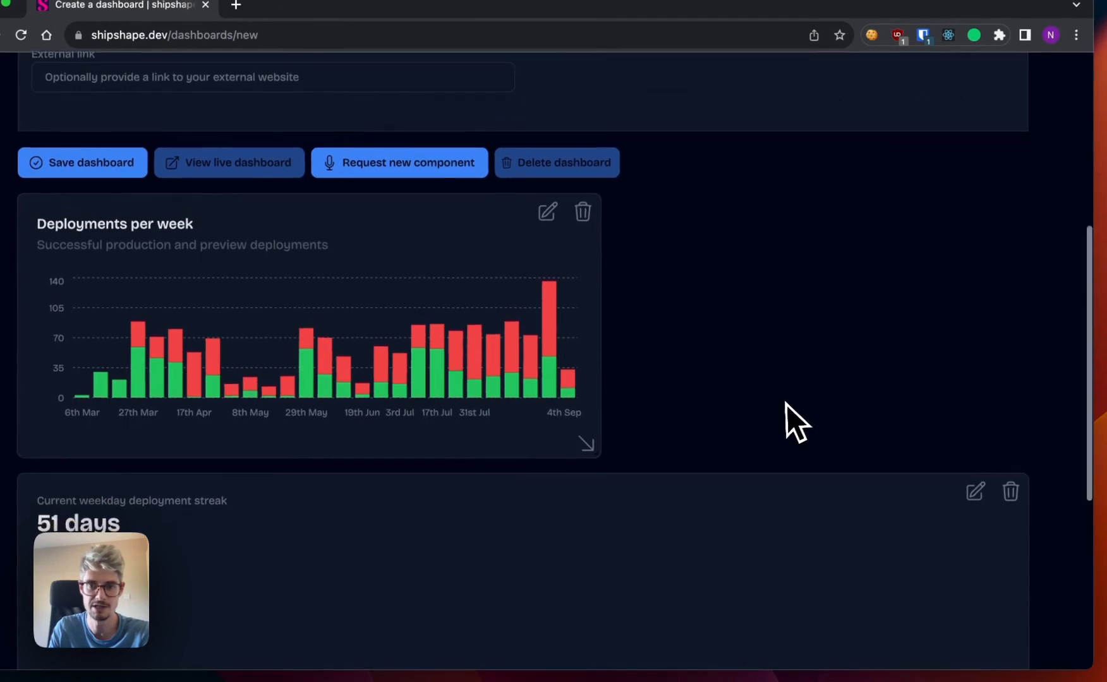
Shrink the deployment streak component to about two fifths of the dashboard width and just tall enough for its text.
{"action": "scroll", "coordinate": [785, 403], "scroll_direction": "down", "scroll_amount": 2}
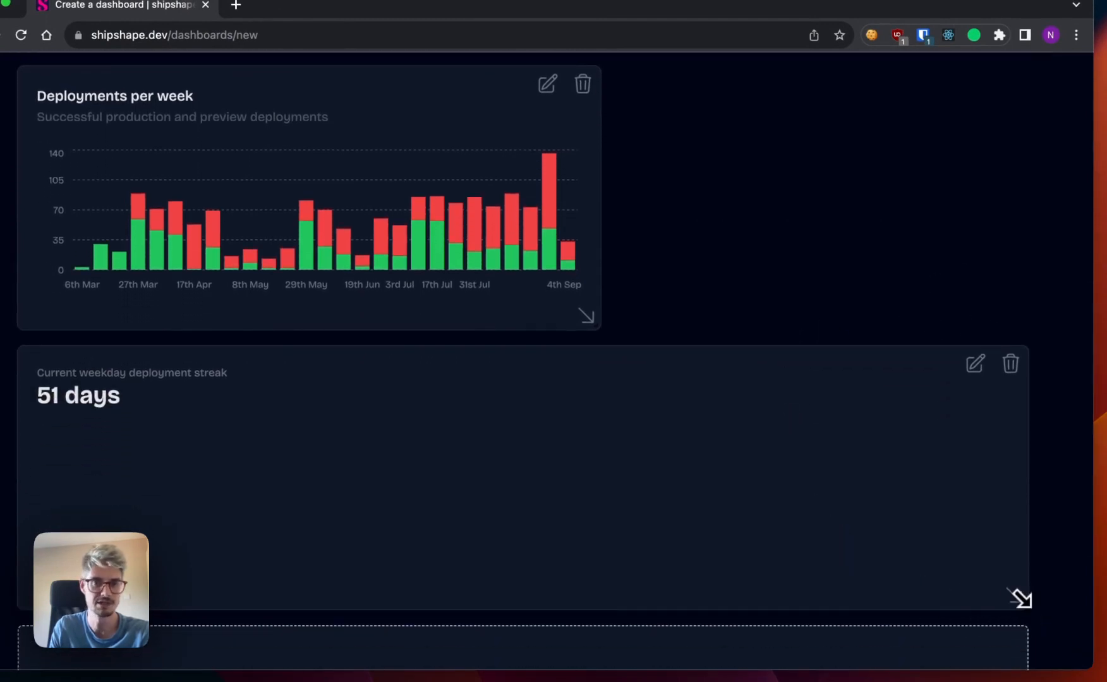
{"action": "mouse_move", "coordinate": [1018, 598]}
{"action": "left_mouse_down"}
{"action": "mouse_move", "coordinate": [773, 575]}
{"action": "mouse_move", "coordinate": [569, 510]}
{"action": "mouse_move", "coordinate": [557, 472]}
{"action": "mouse_move", "coordinate": [572, 439]}
{"action": "mouse_move", "coordinate": [397, 446]}
{"action": "mouse_move", "coordinate": [383, 437]}
{"action": "left_mouse_up"}
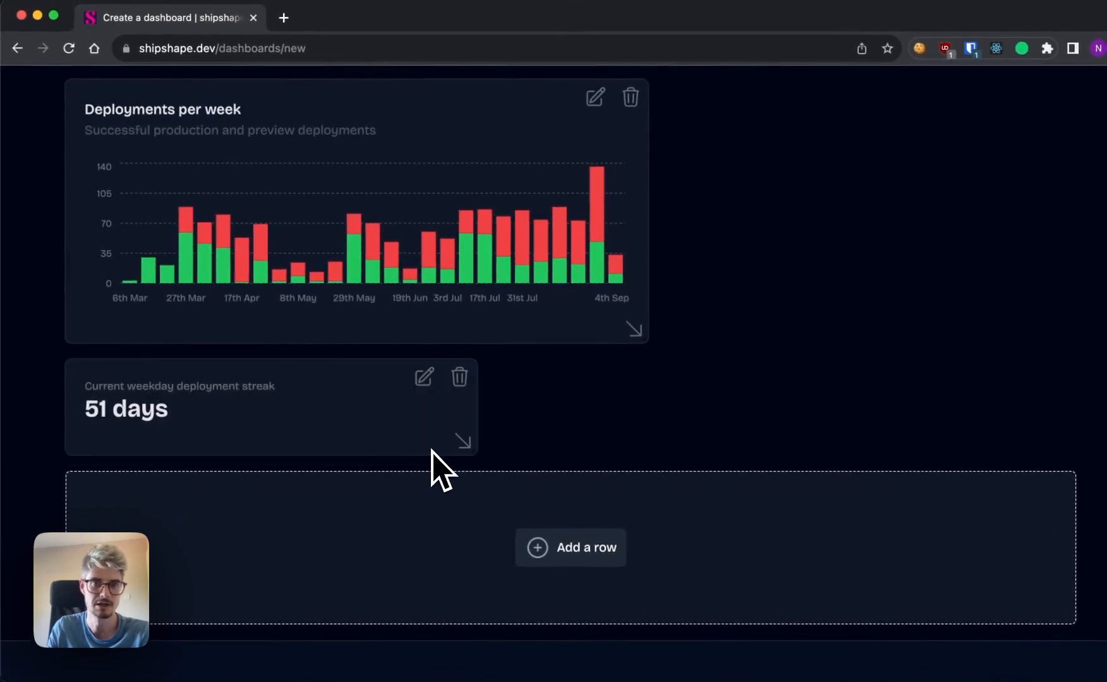
Place the deployment streak component beside the Deployments per week chart, and make the chart slightly taller.
{"action": "left_click_drag", "start_coordinate": [207, 386], "coordinate": [622, 310]}
{"action": "left_click_drag", "start_coordinate": [748, 191], "coordinate": [761, 168]}
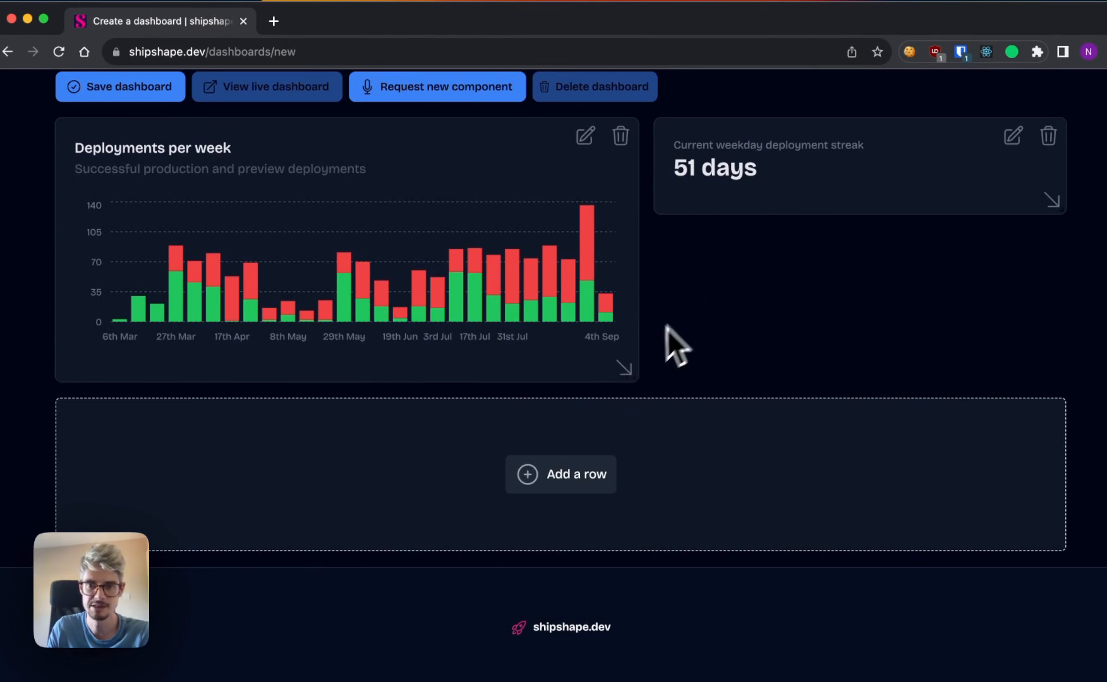
{"action": "left_click_drag", "start_coordinate": [630, 374], "coordinate": [630, 414]}
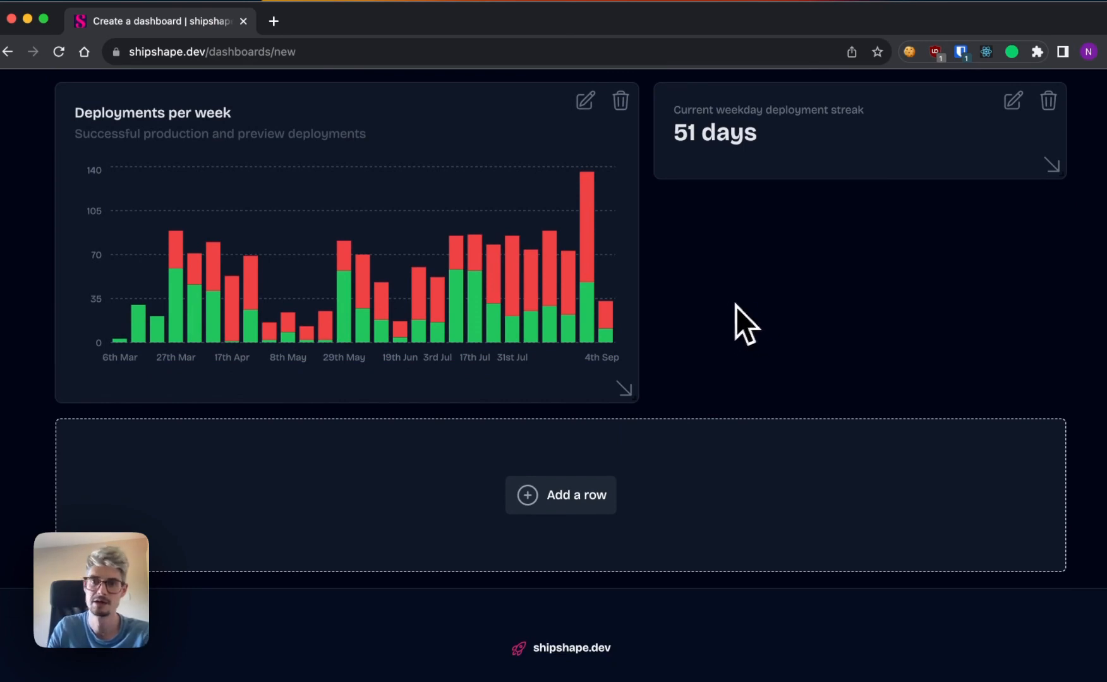
Add another dashboard row and try the Cumulative deployments component in it with preview deployments included.
{"action": "left_click", "coordinate": [567, 513]}
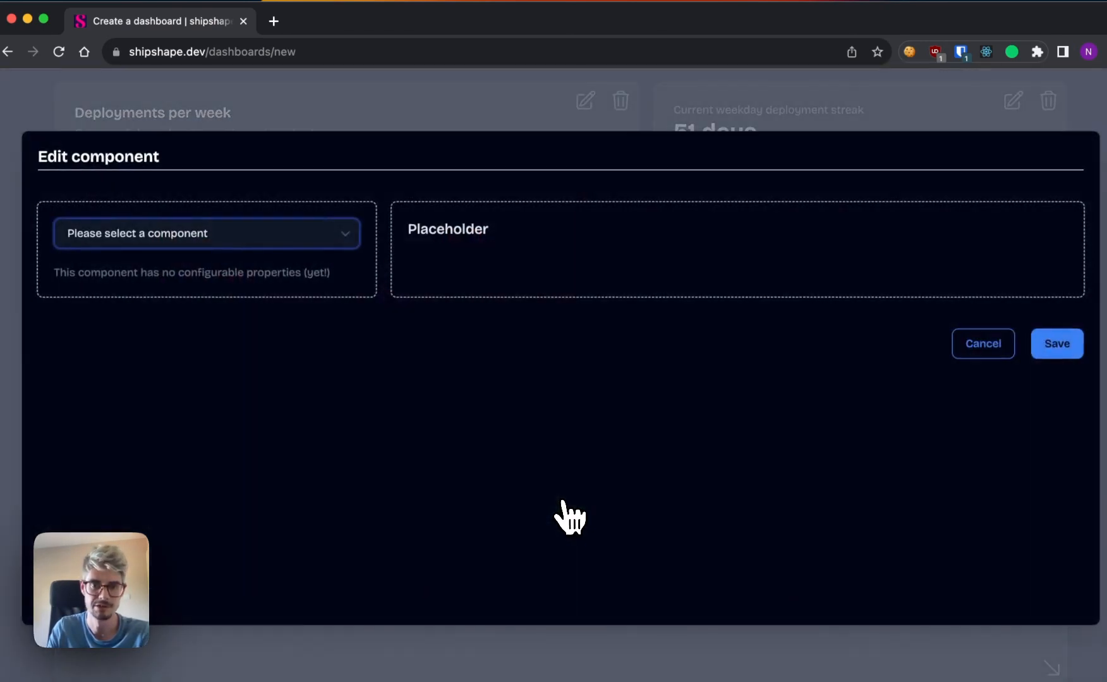
{"action": "left_click", "coordinate": [284, 243]}
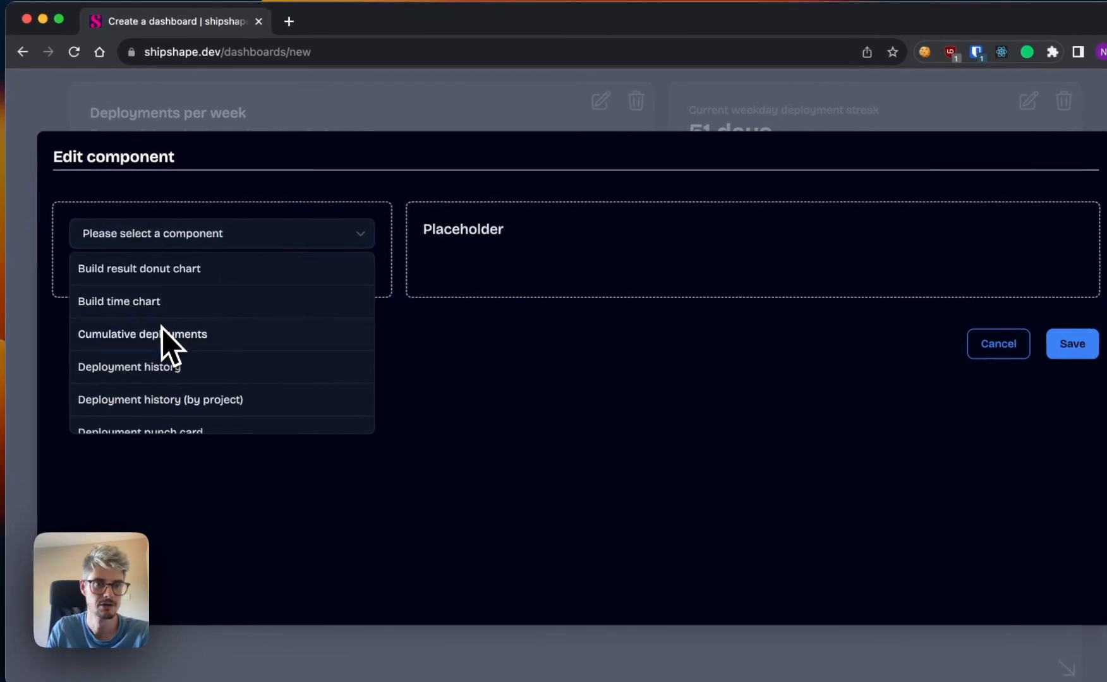
{"action": "left_click", "coordinate": [146, 331]}
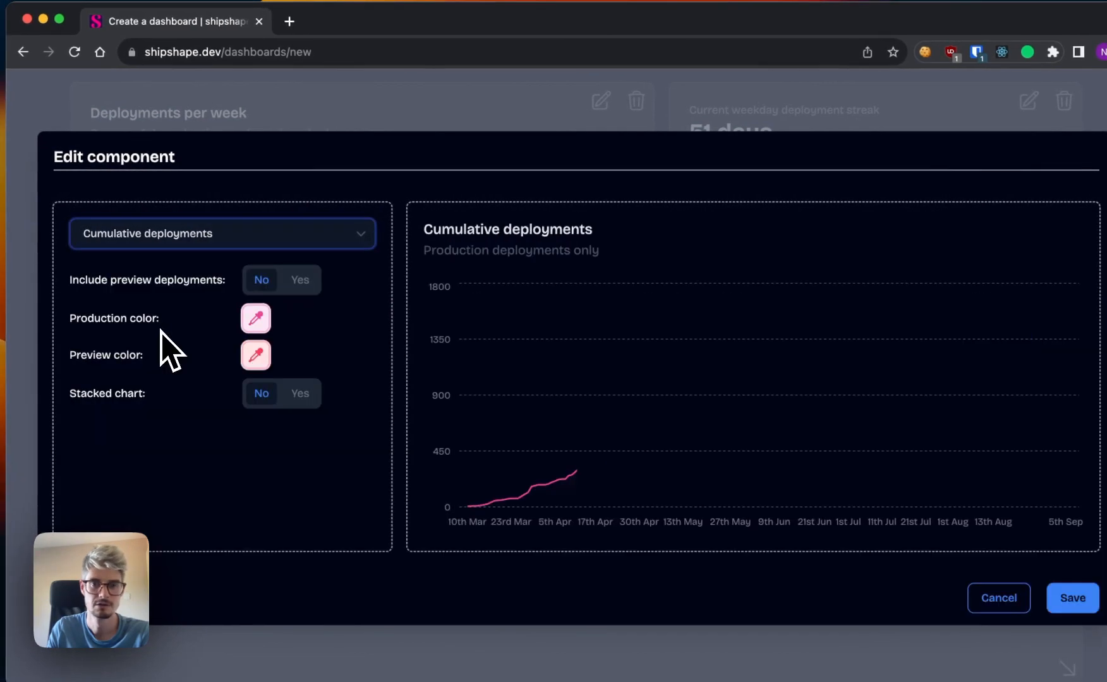
{"action": "left_click", "coordinate": [302, 282]}
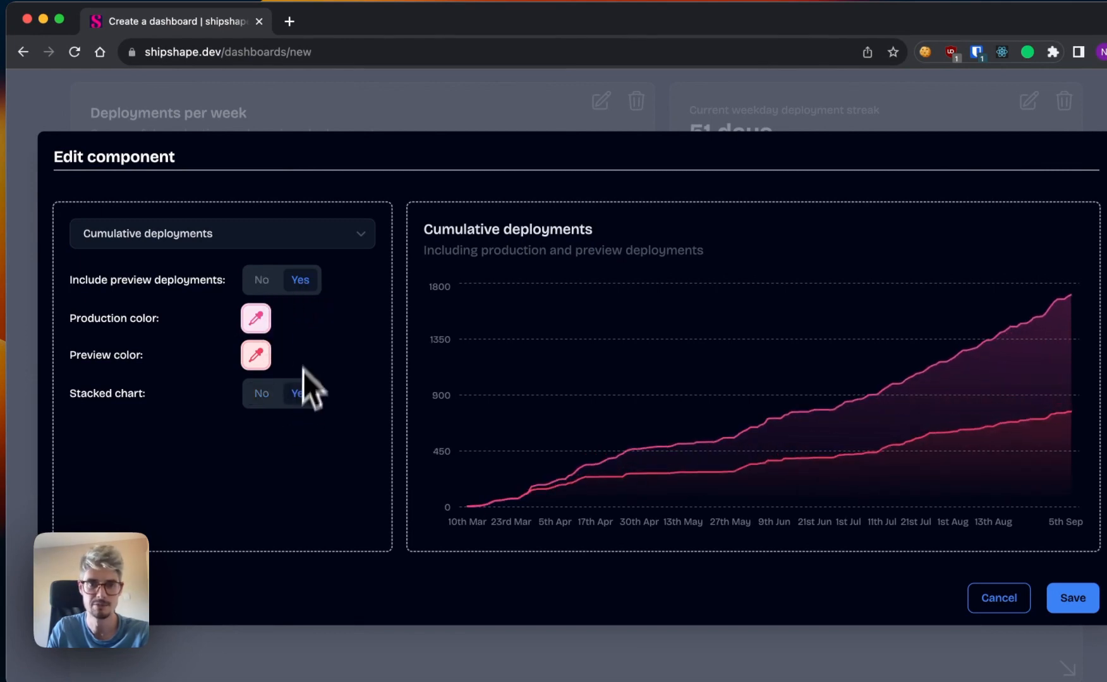
Try the Movers and shakers (by project) component in the newest row.
{"action": "left_click", "coordinate": [244, 242]}
{"action": "scroll", "coordinate": [179, 335], "scroll_direction": "down", "scroll_amount": 3}
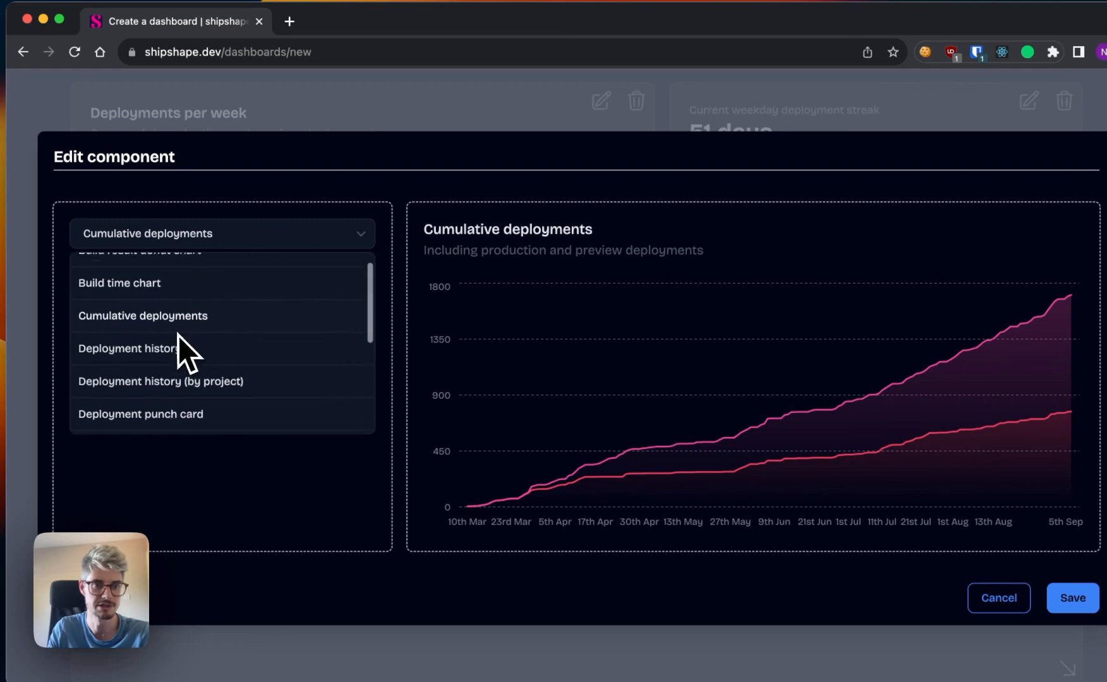
{"action": "scroll", "coordinate": [178, 336], "scroll_direction": "down", "scroll_amount": 2}
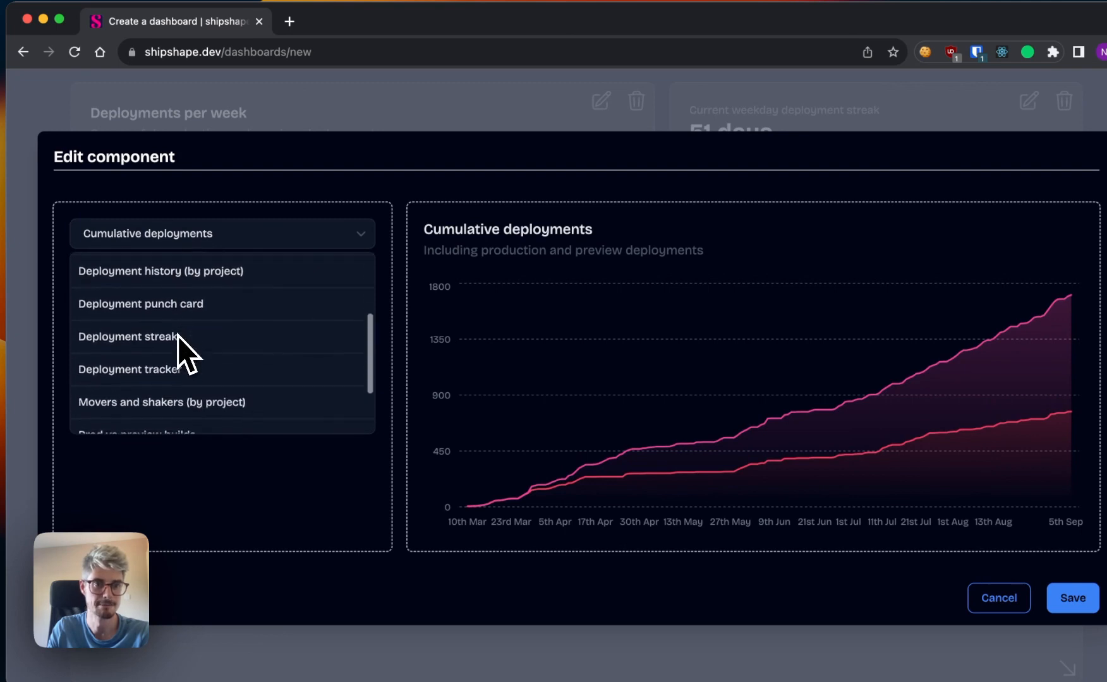
{"action": "left_click", "coordinate": [160, 401]}
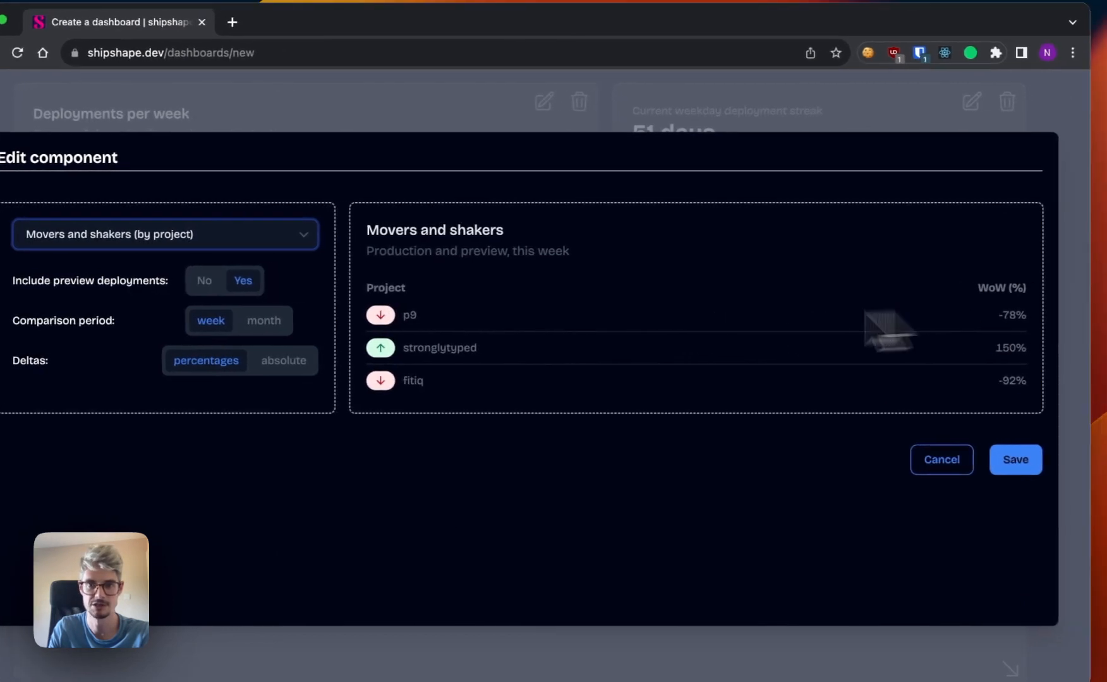
Switch the newest row's component to Deployment punch card and save it.
{"action": "left_click", "coordinate": [187, 236]}
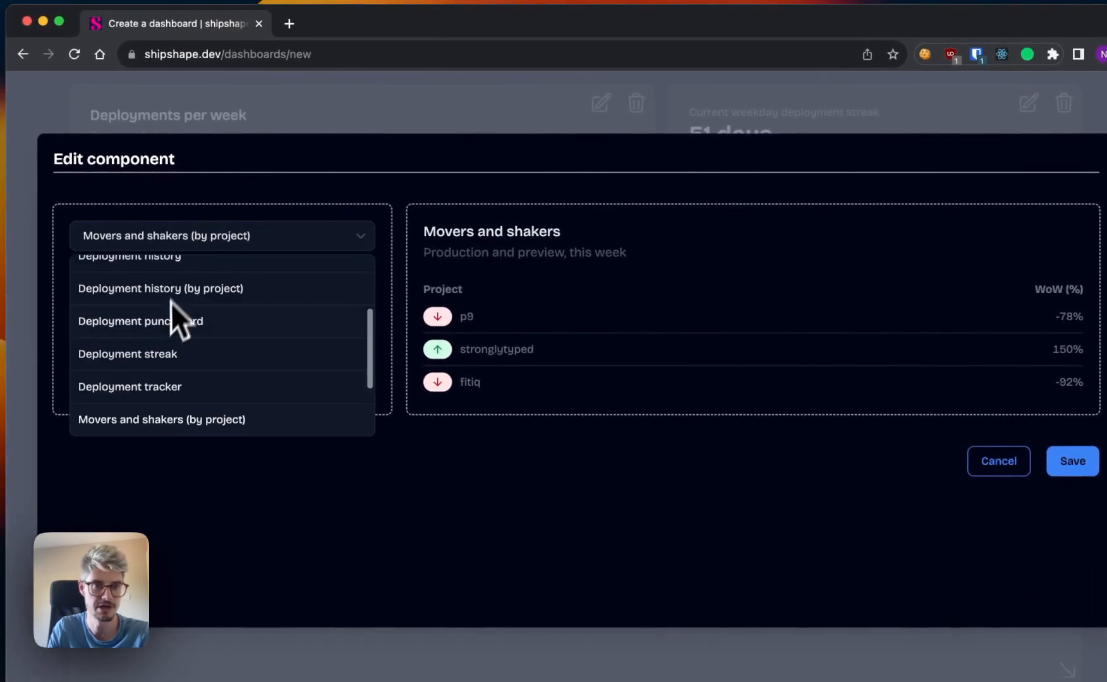
{"action": "scroll", "coordinate": [170, 301], "scroll_direction": "up", "scroll_amount": 3}
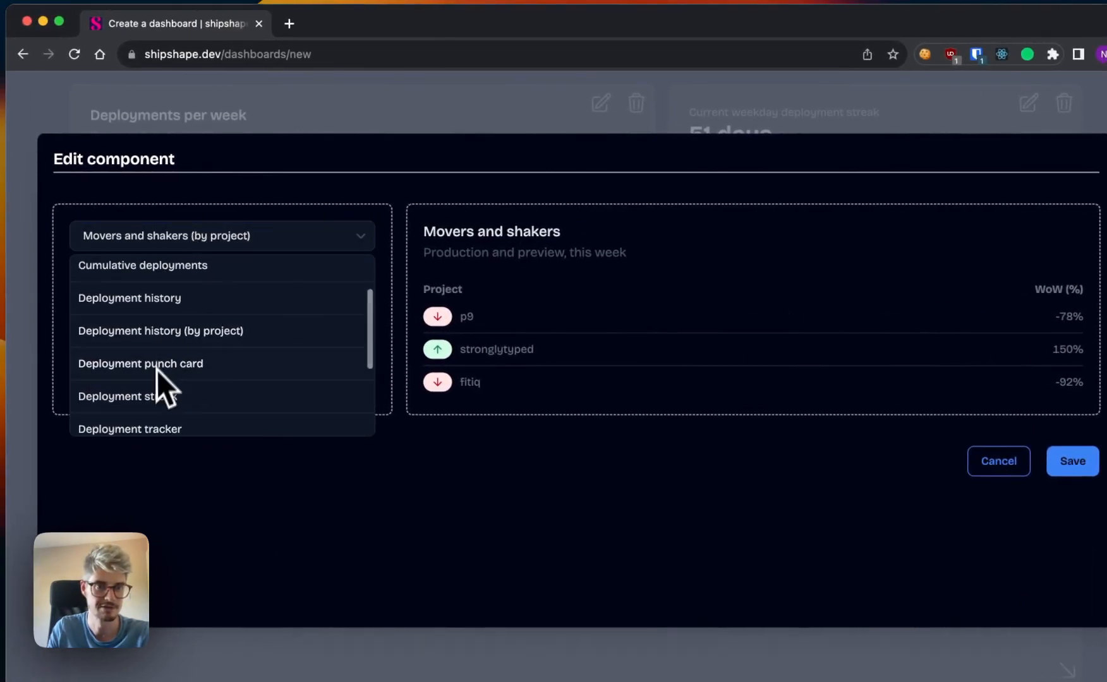
{"action": "left_click", "coordinate": [157, 366]}
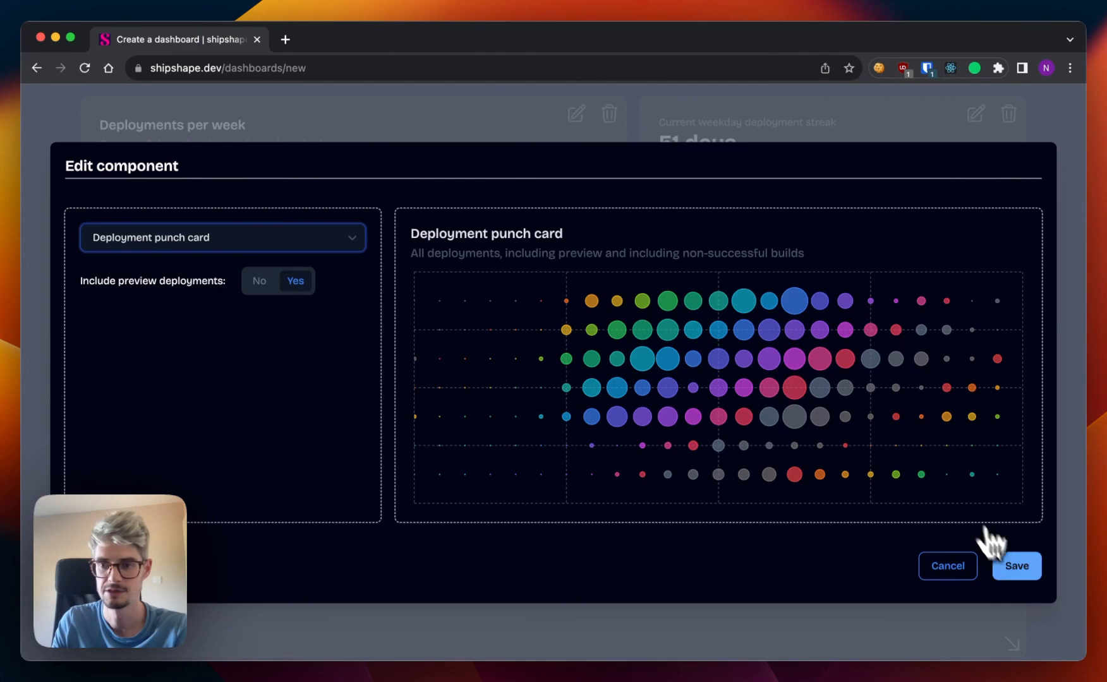
{"action": "left_click", "coordinate": [1014, 566]}
Resize the Deployment punch card to about two fifths of the dashboard width and make it taller to fit all rows.
{"action": "scroll", "coordinate": [997, 558], "scroll_direction": "down", "scroll_amount": 4}
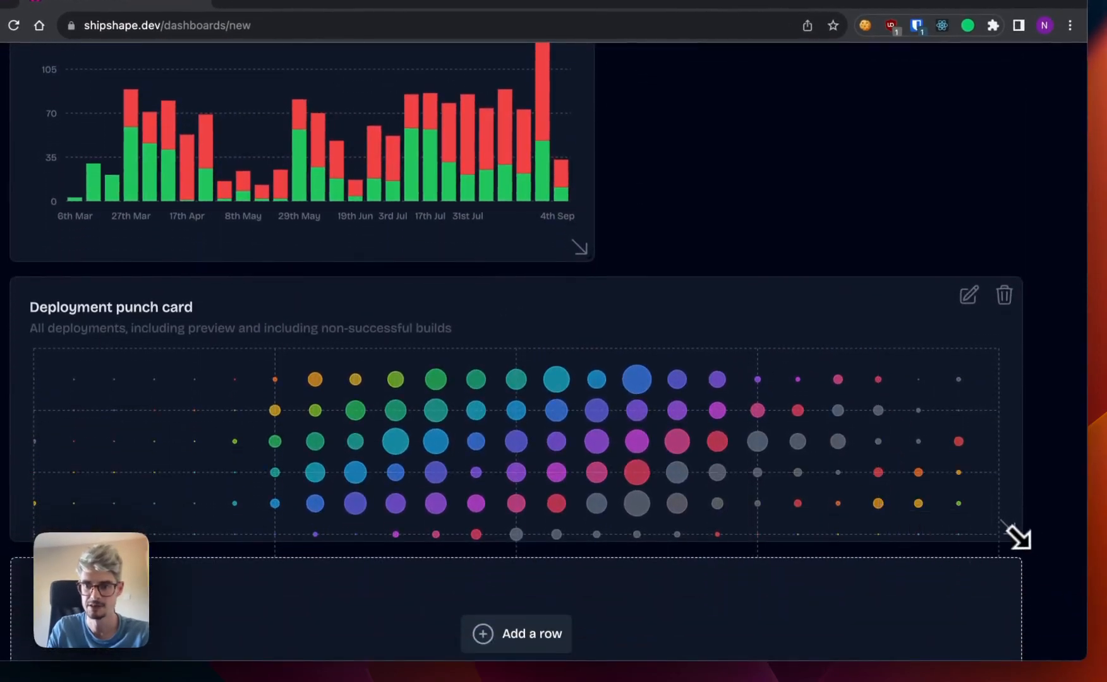
{"action": "left_click_drag", "start_coordinate": [1016, 536], "coordinate": [423, 613]}
{"action": "scroll", "coordinate": [1015, 625], "scroll_direction": "down", "scroll_amount": 1}
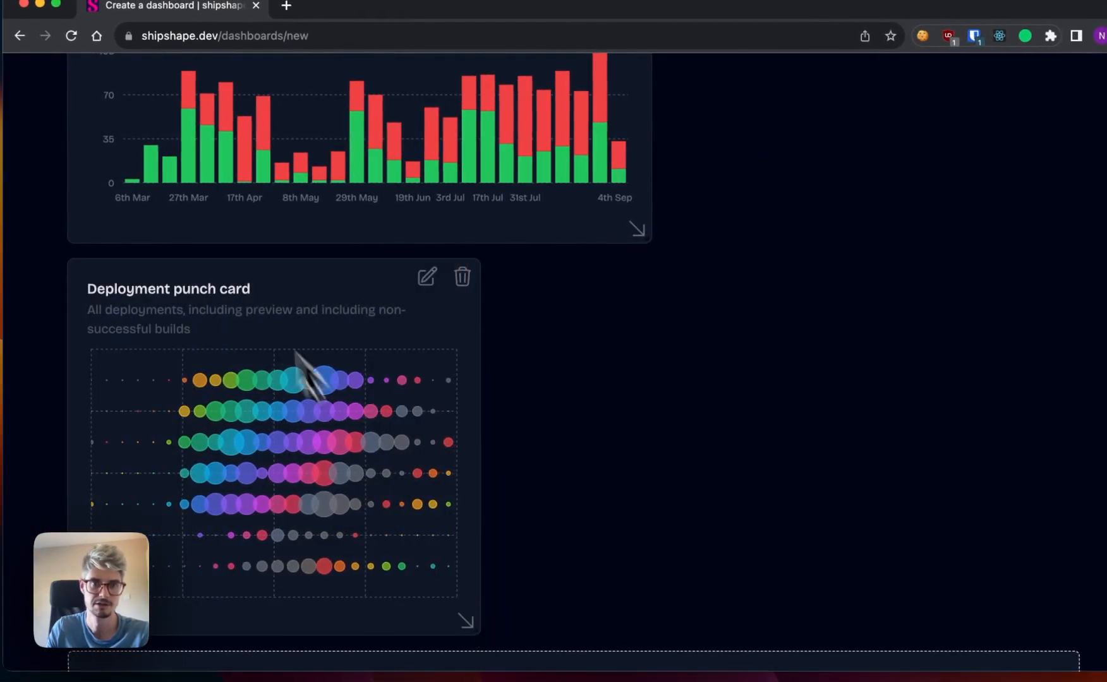
Move the Deployment punch card beside the Deployments per week chart, directly beneath the weekday deployment streak.
{"action": "left_click_drag", "start_coordinate": [240, 291], "coordinate": [618, 269]}
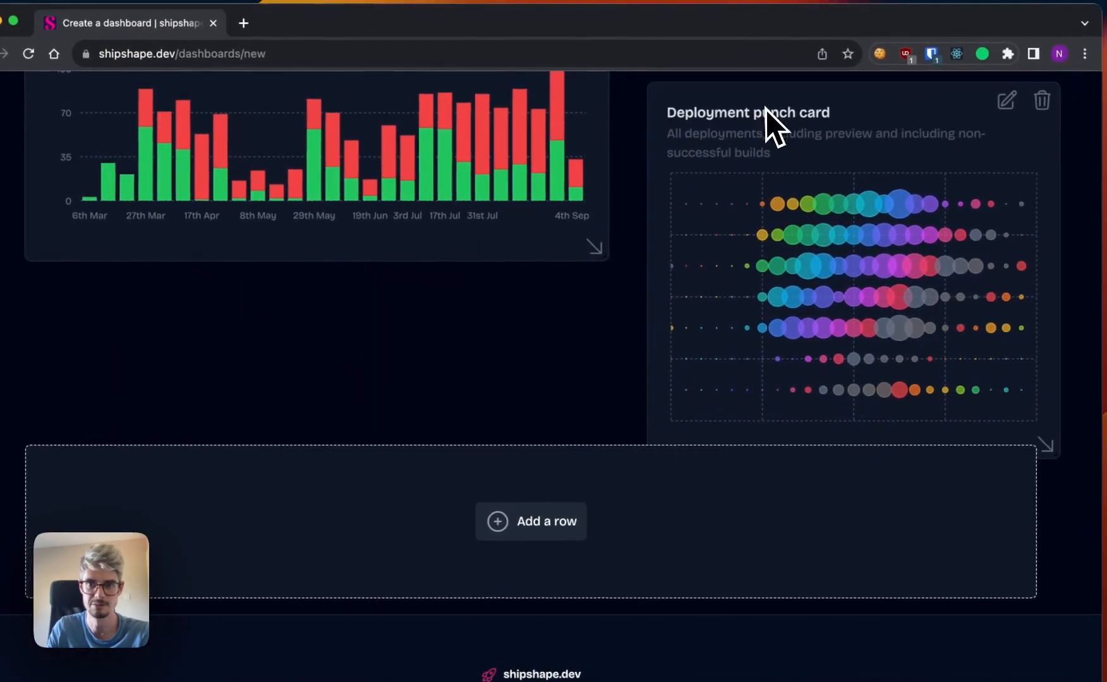
{"action": "scroll", "coordinate": [564, 333], "scroll_direction": "up", "scroll_amount": 5}
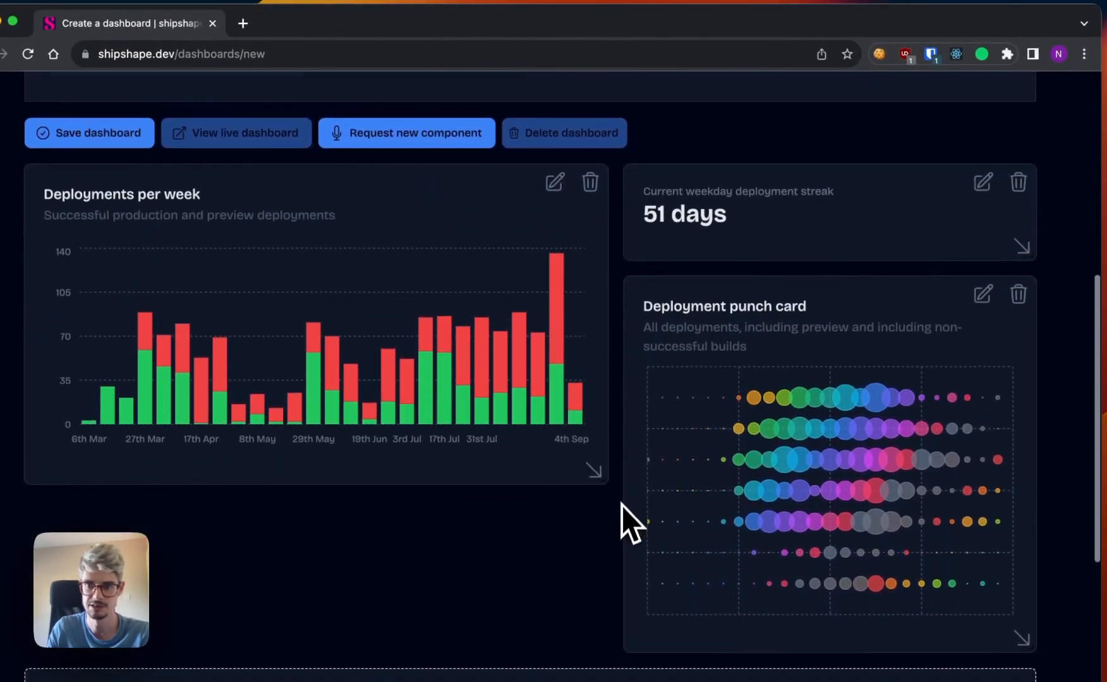
{"action": "scroll", "coordinate": [636, 499], "scroll_direction": "down", "scroll_amount": 2}
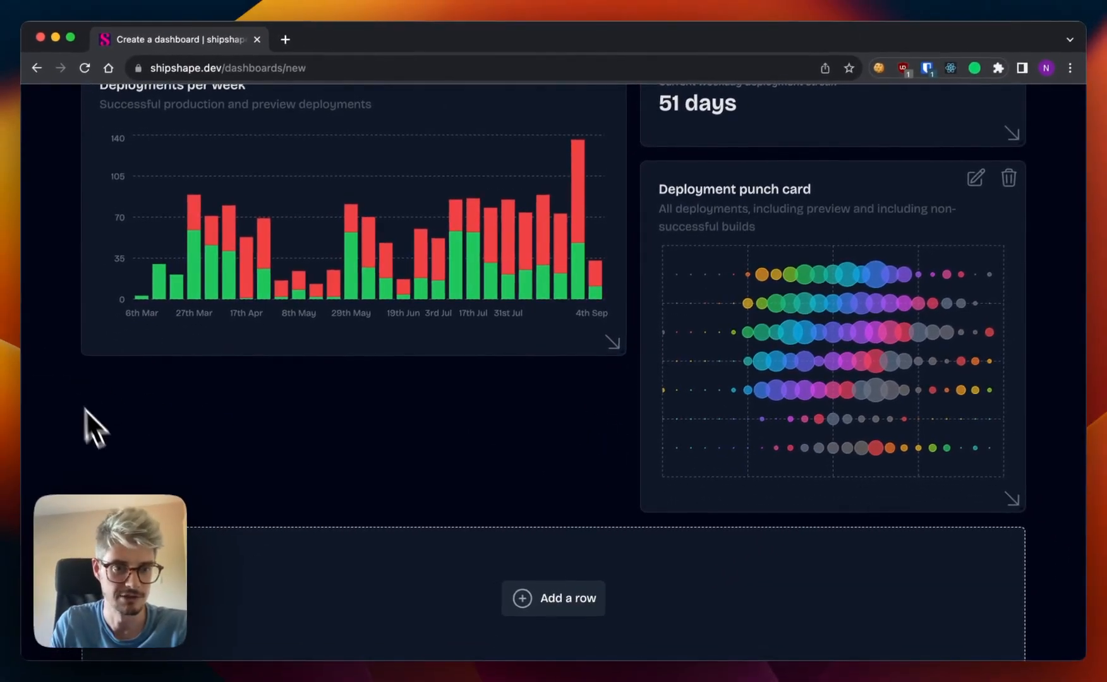
Add another dashboard row, set its component to Deployment tracker and save it.
{"action": "scroll", "coordinate": [427, 425], "scroll_direction": "down", "scroll_amount": 2}
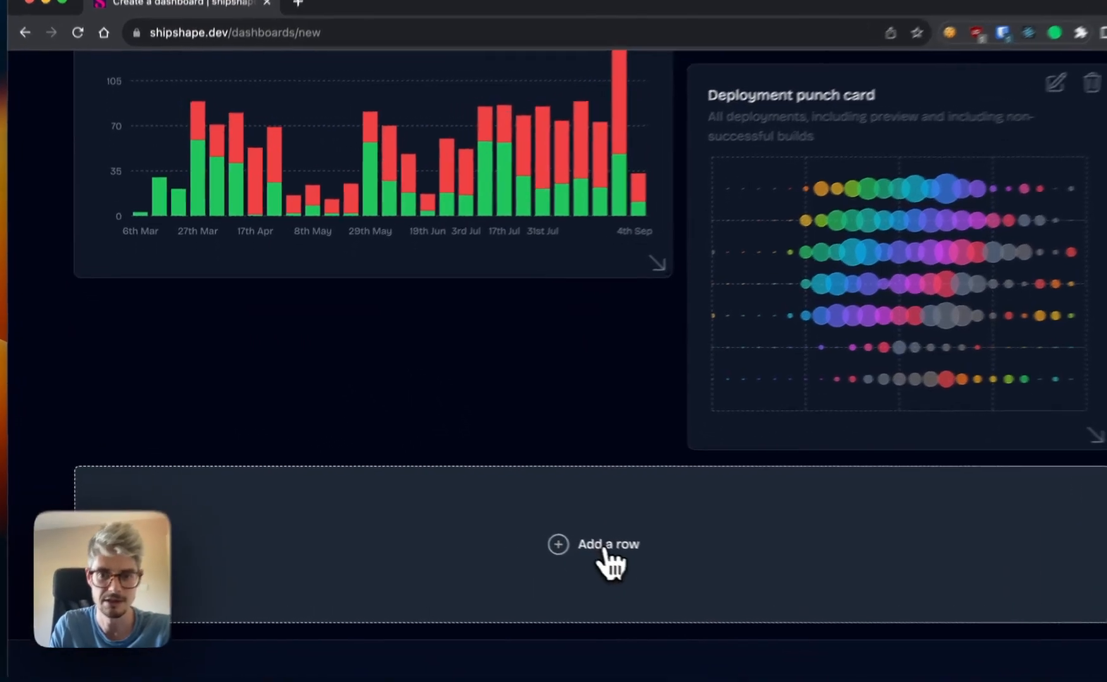
{"action": "left_click", "coordinate": [556, 534]}
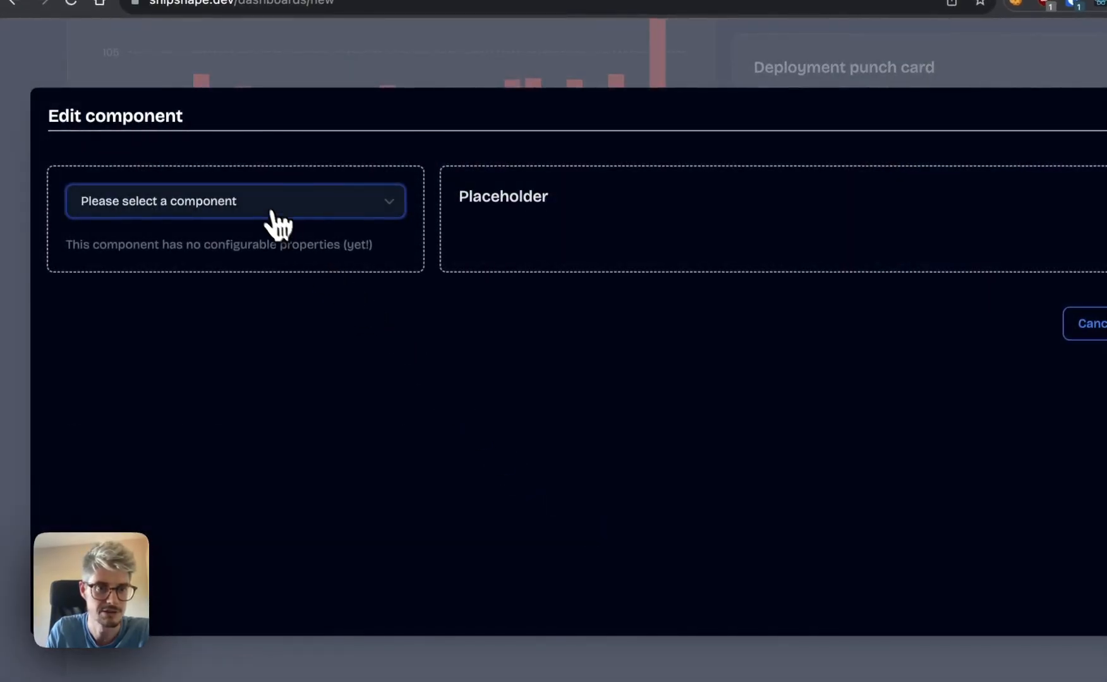
{"action": "left_click", "coordinate": [273, 214]}
{"action": "scroll", "coordinate": [243, 288], "scroll_direction": "down", "scroll_amount": 3}
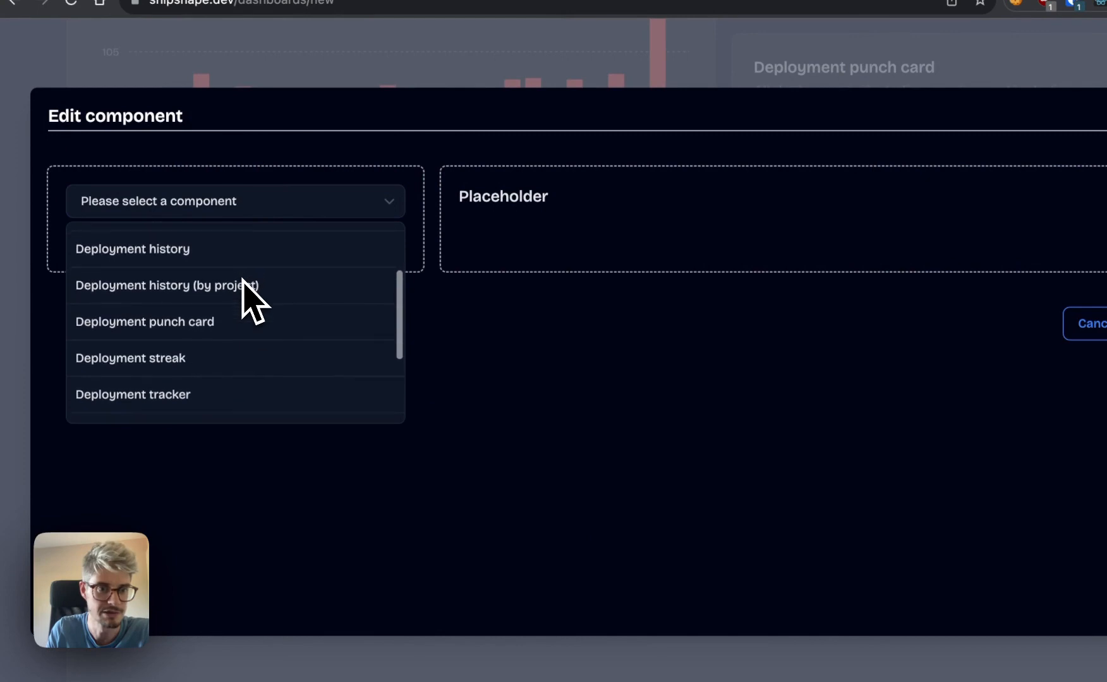
{"action": "scroll", "coordinate": [250, 297], "scroll_direction": "down", "scroll_amount": 1}
{"action": "left_click", "coordinate": [152, 355]}
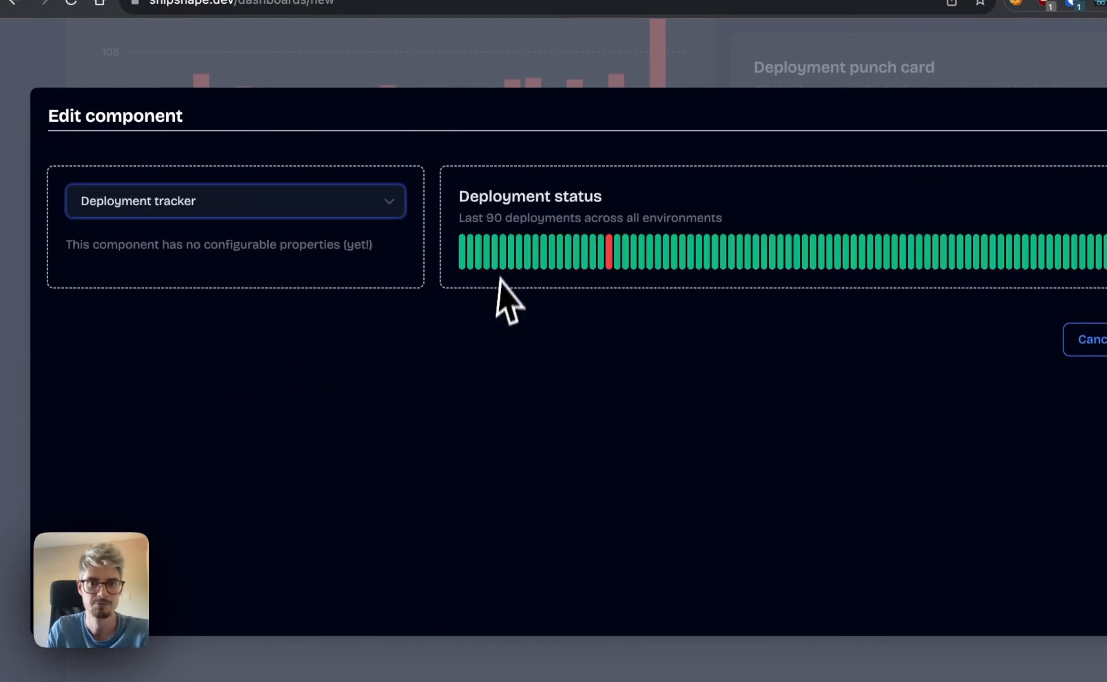
{"action": "mouse_move", "coordinate": [837, 241]}
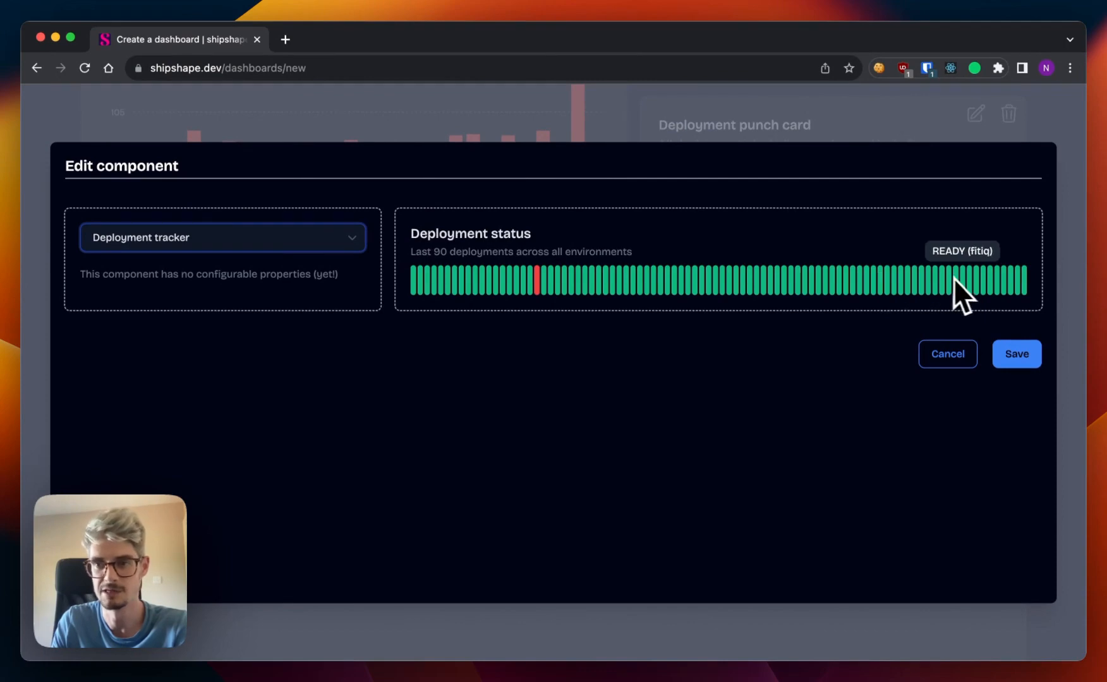
{"action": "left_click", "coordinate": [1017, 355]}
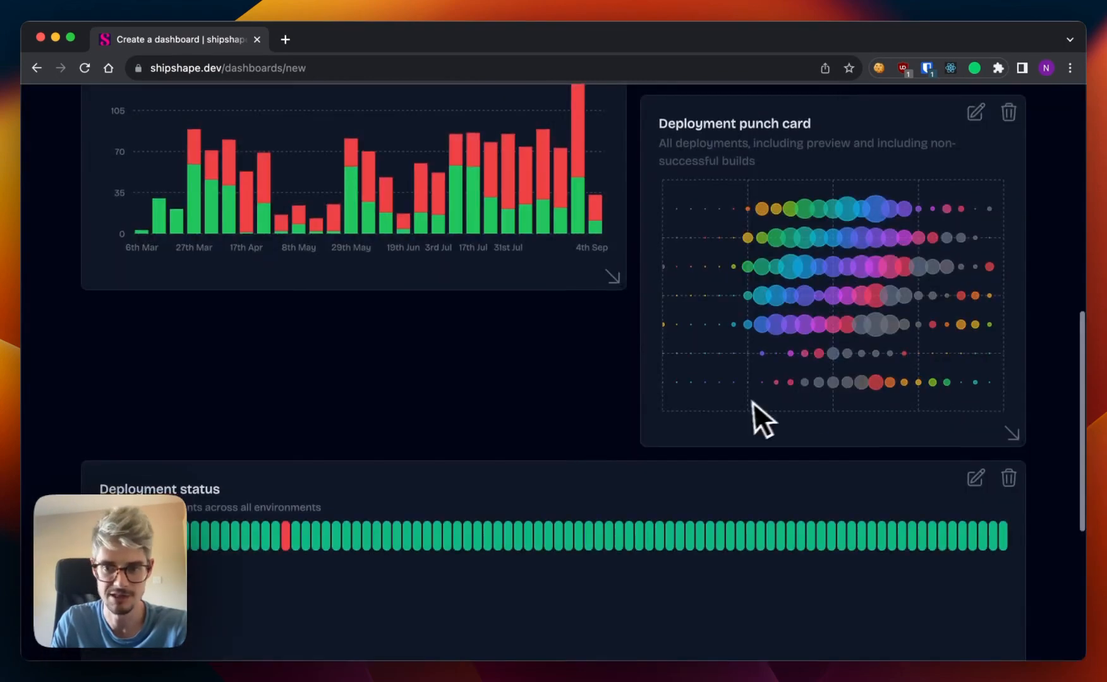
Resize the Deployment status component to the width of the Deployments per week chart and shorten it to end level with the punch card.
{"action": "scroll", "coordinate": [754, 417], "scroll_direction": "down", "scroll_amount": 3}
{"action": "left_click_drag", "start_coordinate": [1017, 556], "coordinate": [617, 371]}
{"action": "scroll", "coordinate": [638, 379], "scroll_direction": "up", "scroll_amount": 3}
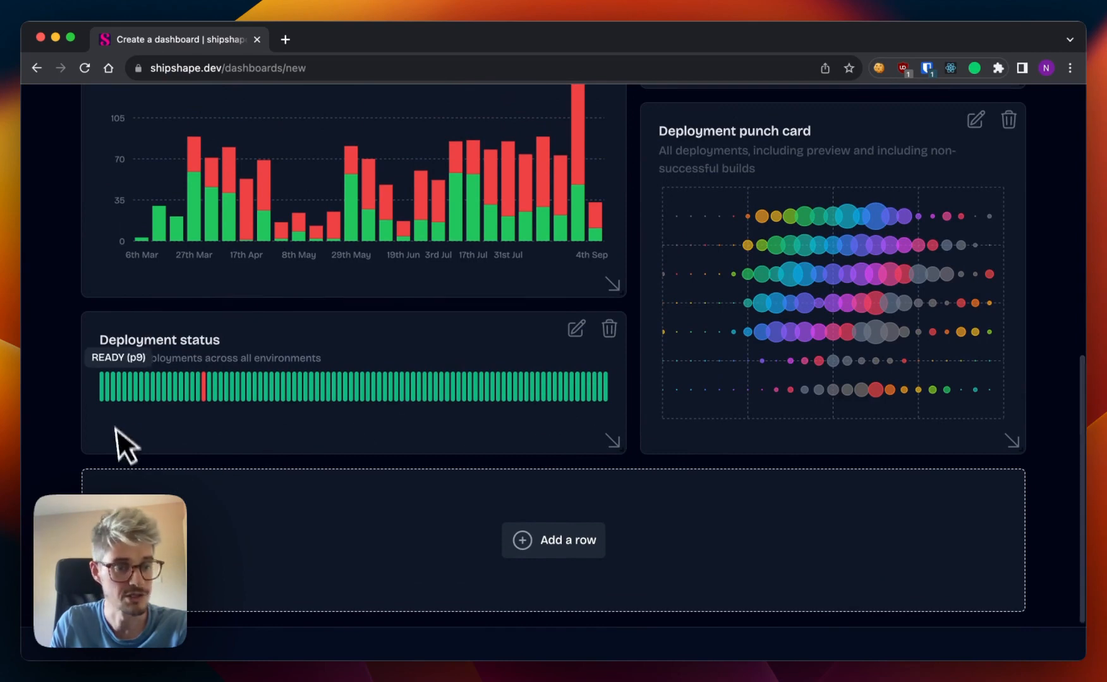
Review the arranged components and save the dashboard.
{"action": "scroll", "coordinate": [240, 387], "scroll_direction": "up", "scroll_amount": 2}
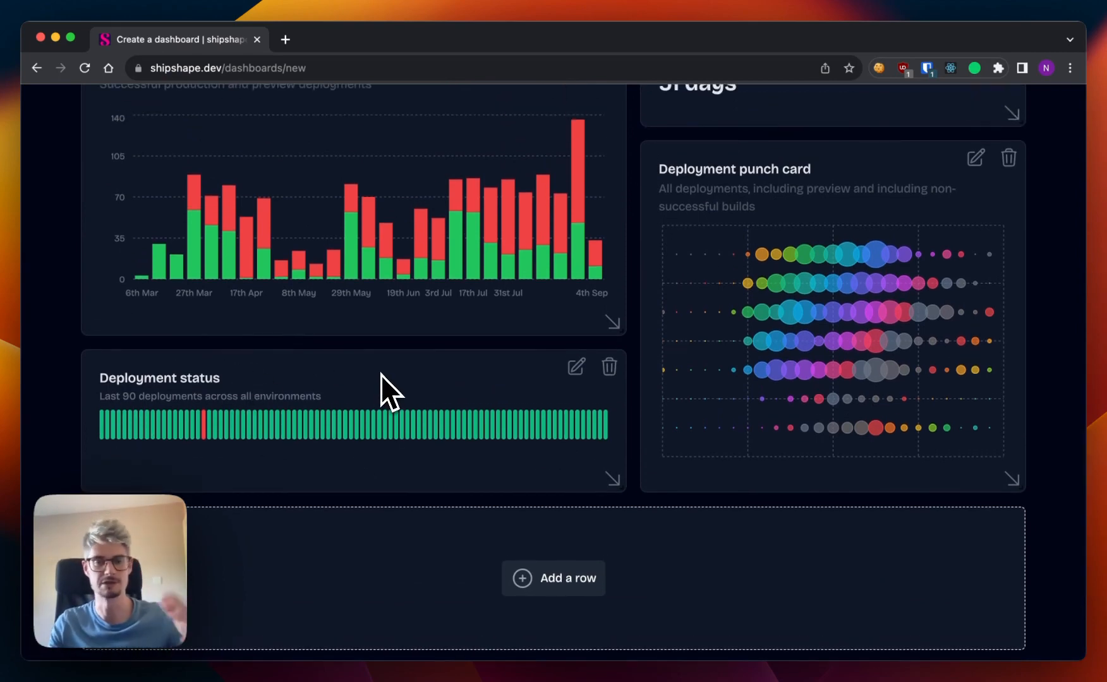
{"action": "scroll", "coordinate": [382, 375], "scroll_direction": "up", "scroll_amount": 4}
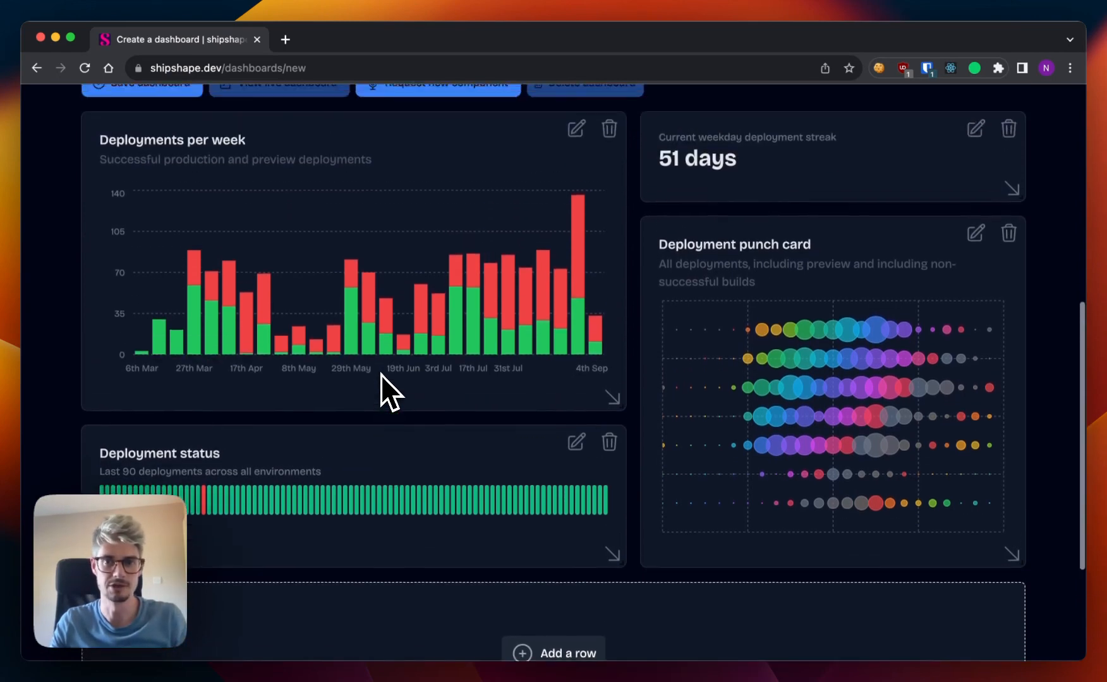
{"action": "scroll", "coordinate": [381, 375], "scroll_direction": "down", "scroll_amount": 2}
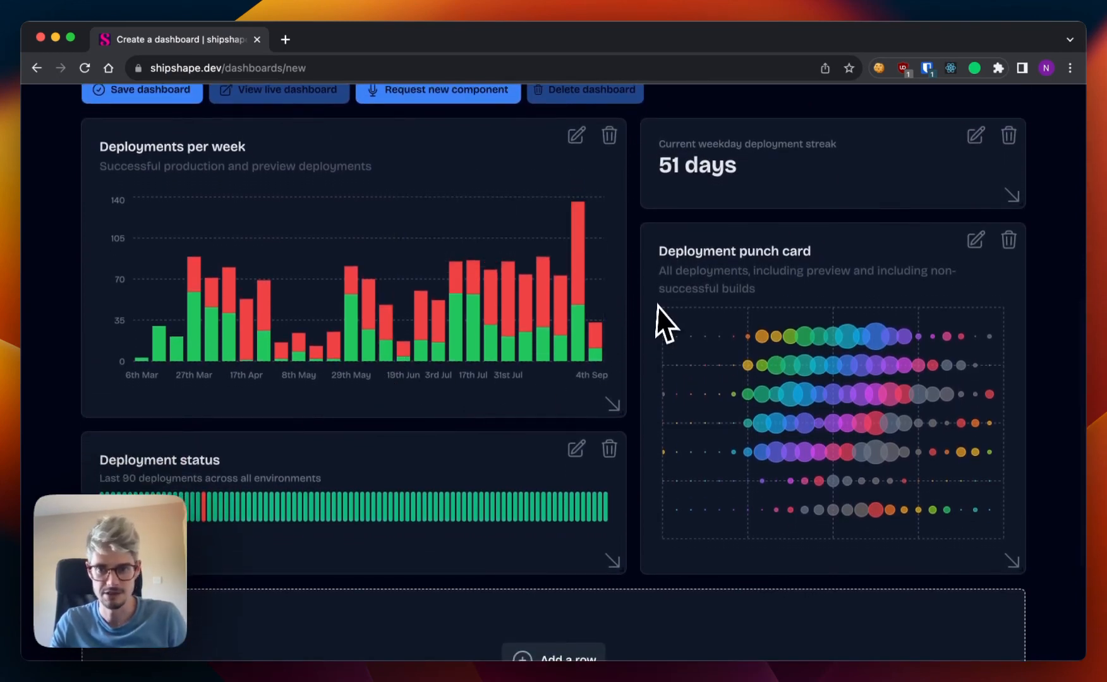
{"action": "scroll", "coordinate": [646, 311], "scroll_direction": "up", "scroll_amount": 3}
{"action": "scroll", "coordinate": [645, 313], "scroll_direction": "up", "scroll_amount": 4}
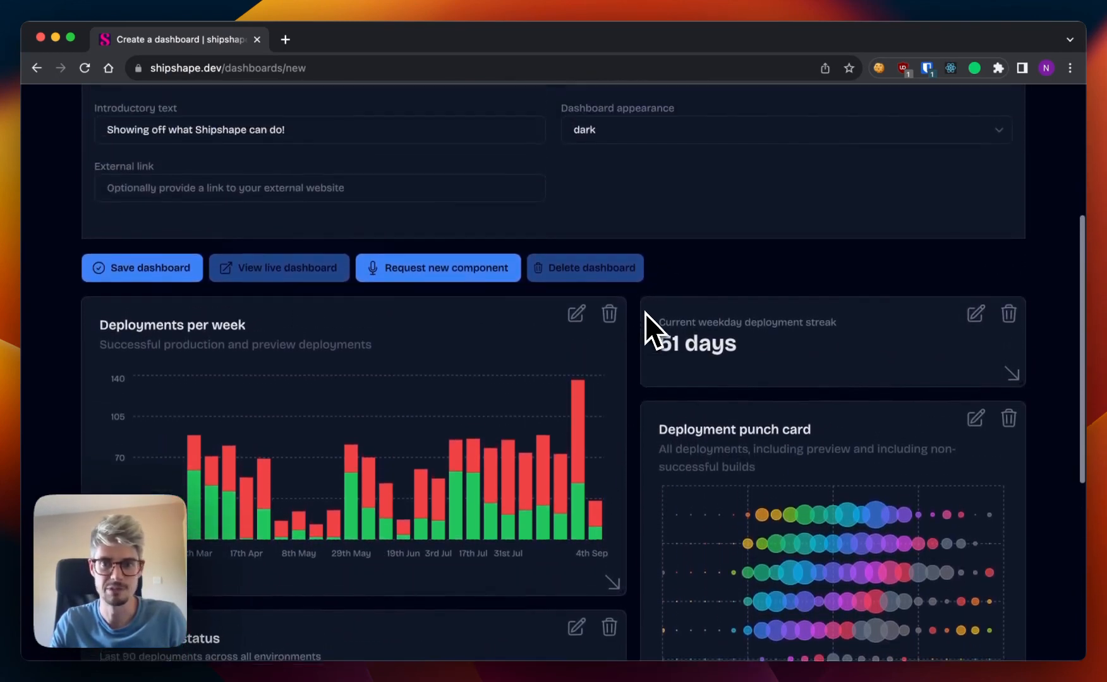
{"action": "left_click", "coordinate": [142, 271]}
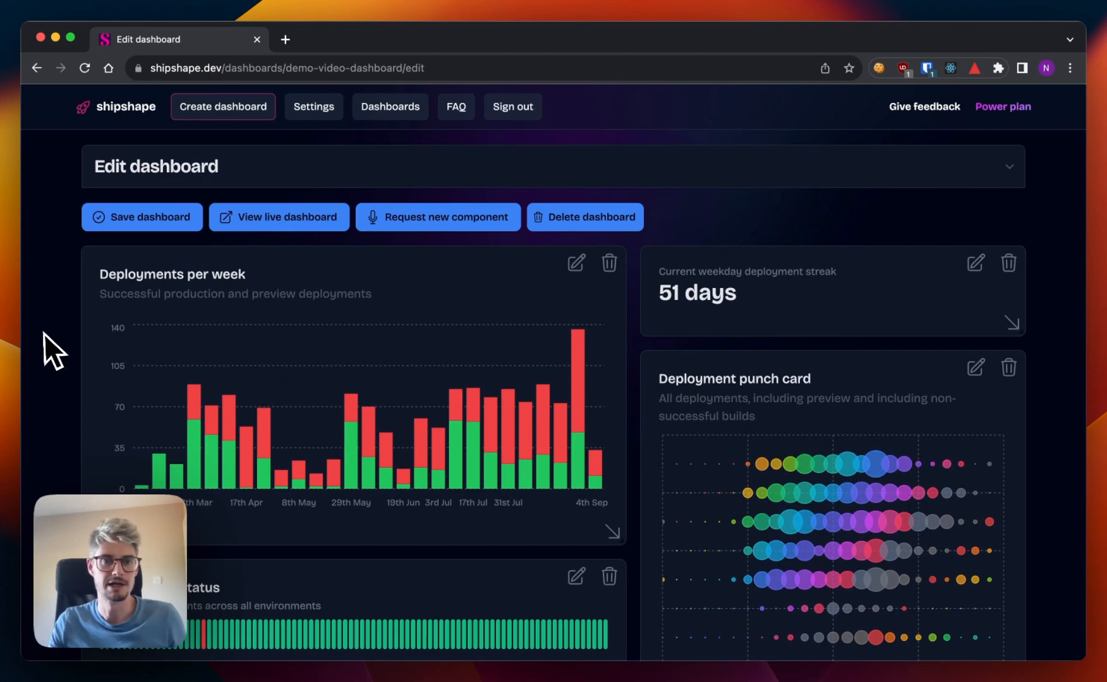
Open the live version of the saved dashboard.
{"action": "scroll", "coordinate": [50, 353], "scroll_direction": "down", "scroll_amount": 3}
{"action": "scroll", "coordinate": [451, 396], "scroll_direction": "up", "scroll_amount": 3}
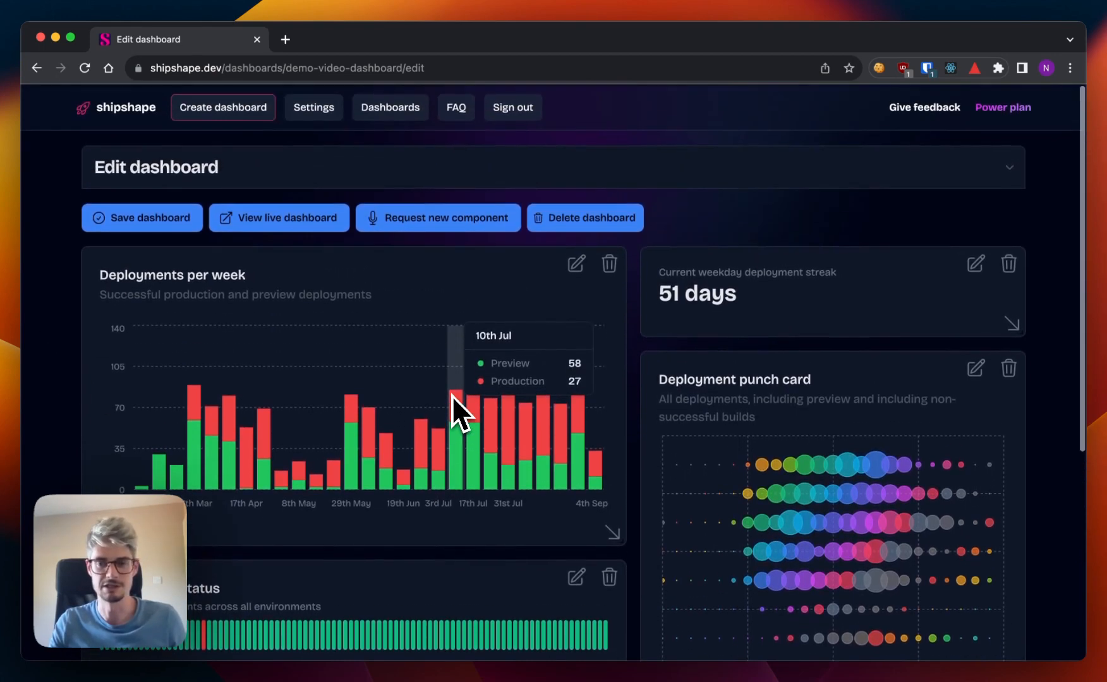
{"action": "left_click", "coordinate": [268, 221]}
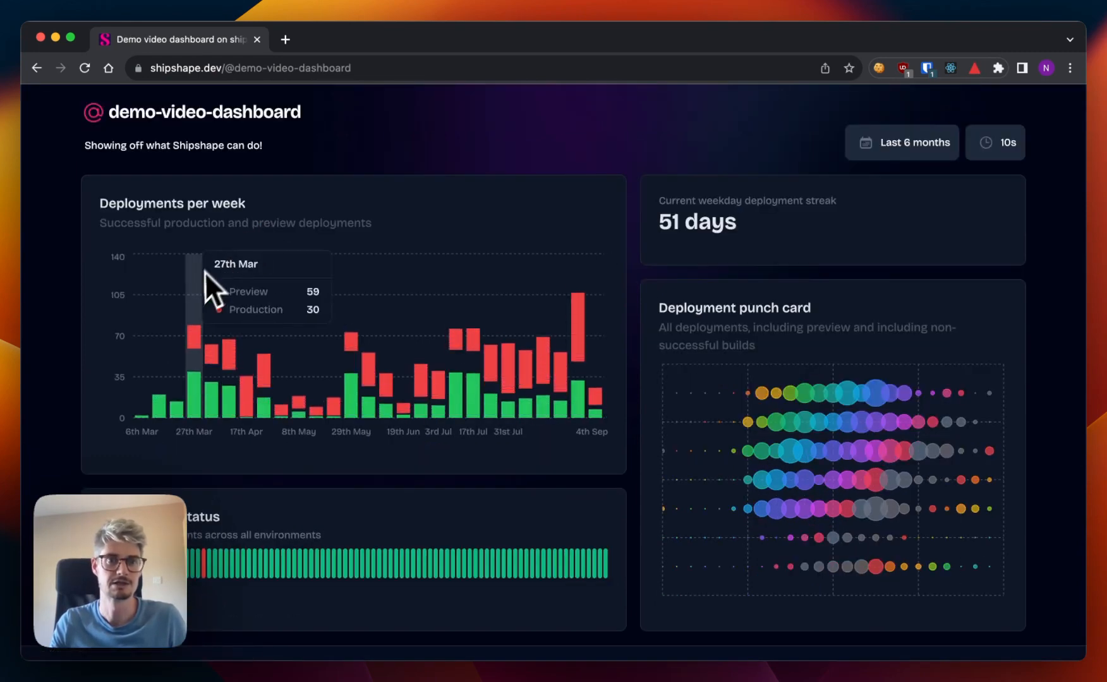
Examine the live dashboard's web address, introductory text, auto-refresh interval and component layout.
{"action": "scroll", "coordinate": [70, 268], "scroll_direction": "down", "scroll_amount": 1}
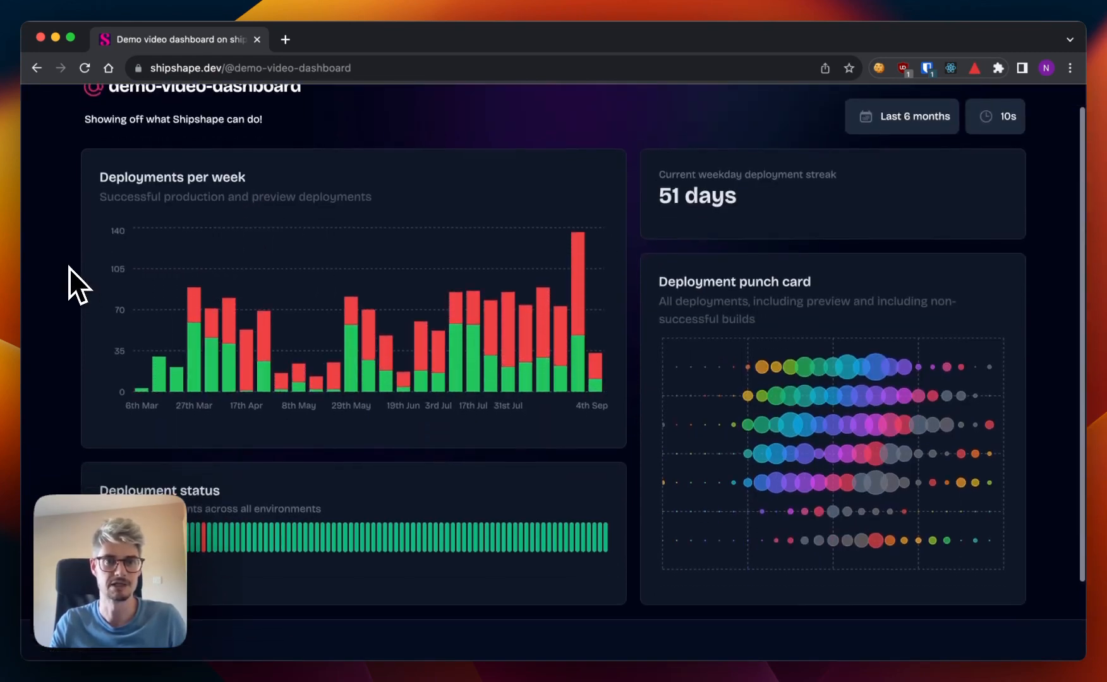
{"action": "scroll", "coordinate": [70, 268], "scroll_direction": "up", "scroll_amount": 1}
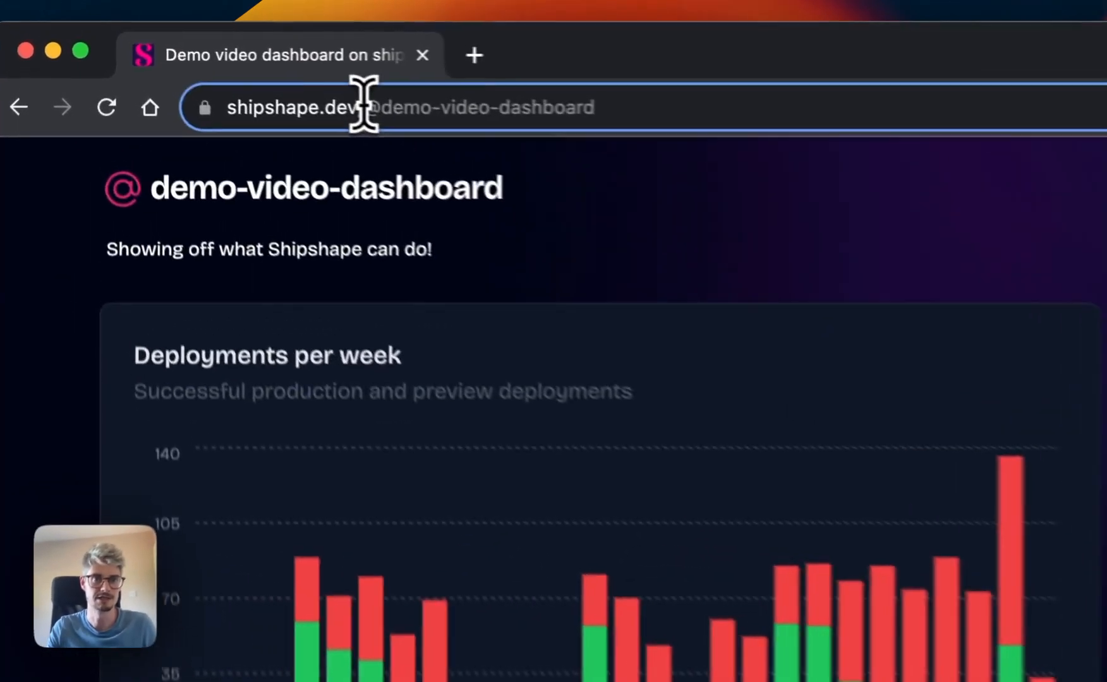
{"action": "left_click_drag", "start_coordinate": [226, 63], "coordinate": [438, 72]}
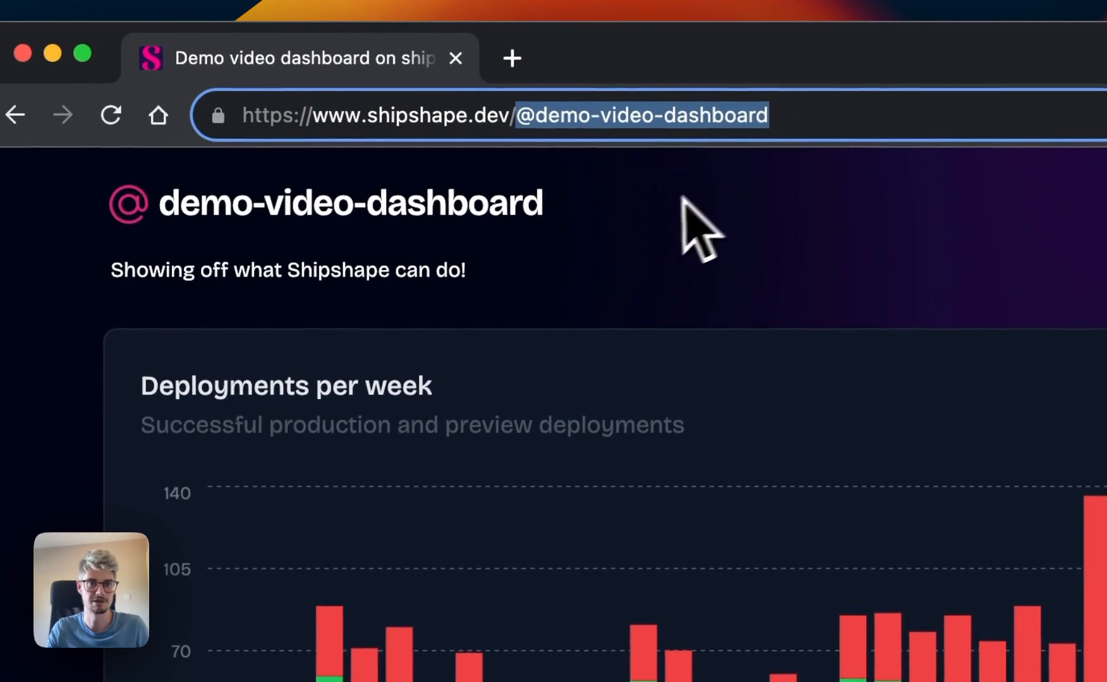
{"action": "left_click", "coordinate": [682, 197]}
{"action": "scroll", "coordinate": [632, 228], "scroll_direction": "down", "scroll_amount": 1}
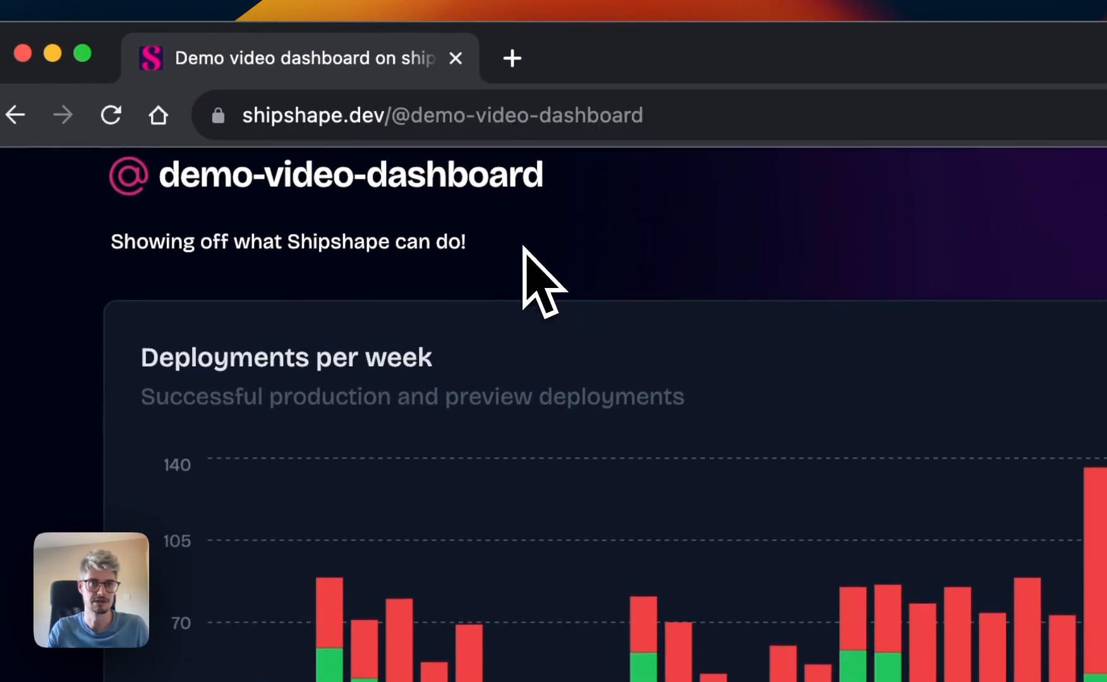
{"action": "left_click_drag", "start_coordinate": [523, 247], "coordinate": [94, 248]}
{"action": "left_click", "coordinate": [267, 240]}
{"action": "scroll", "coordinate": [268, 240], "scroll_direction": "up", "scroll_amount": 1}
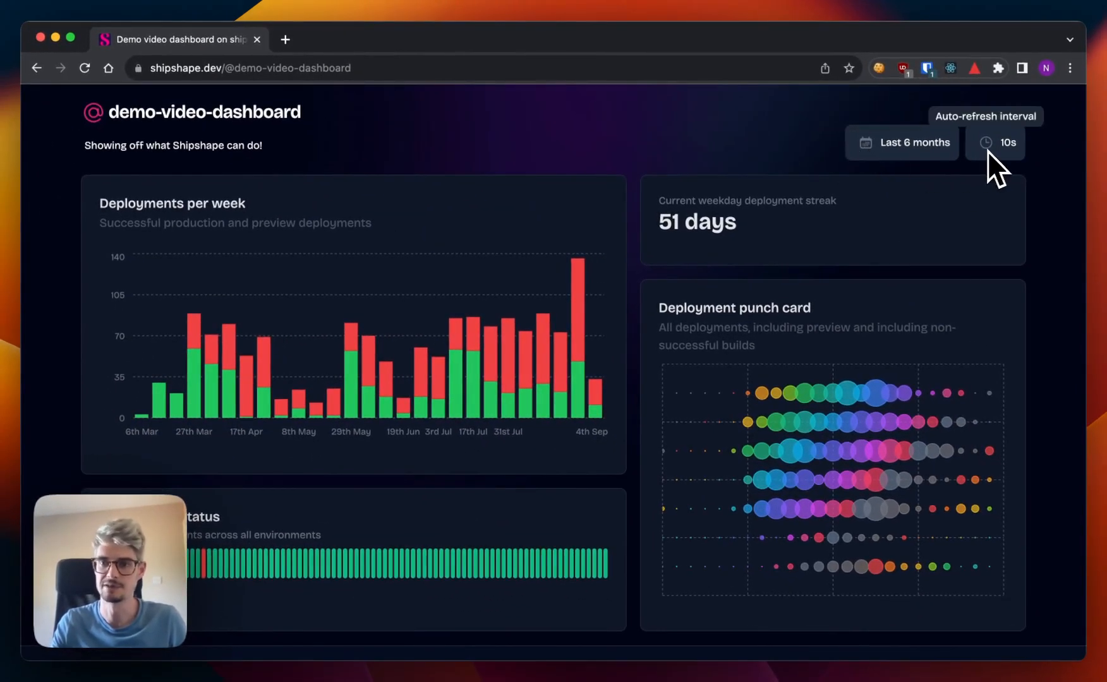
{"action": "scroll", "coordinate": [699, 278], "scroll_direction": "down", "scroll_amount": 3}
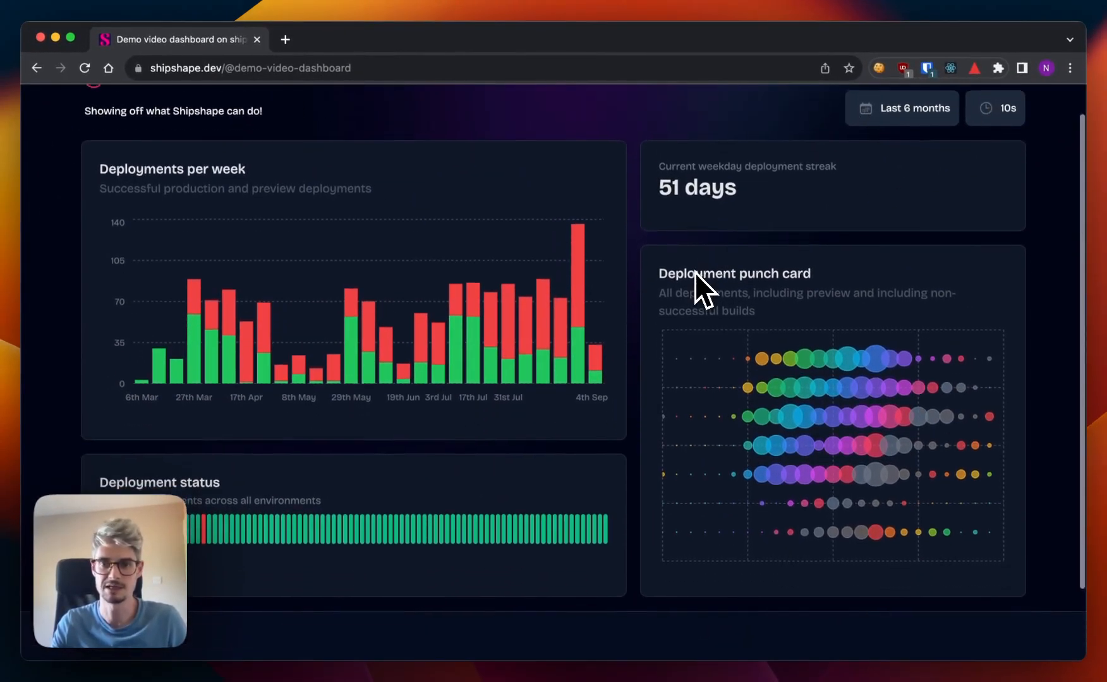
{"action": "scroll", "coordinate": [695, 272], "scroll_direction": "up", "scroll_amount": 3}
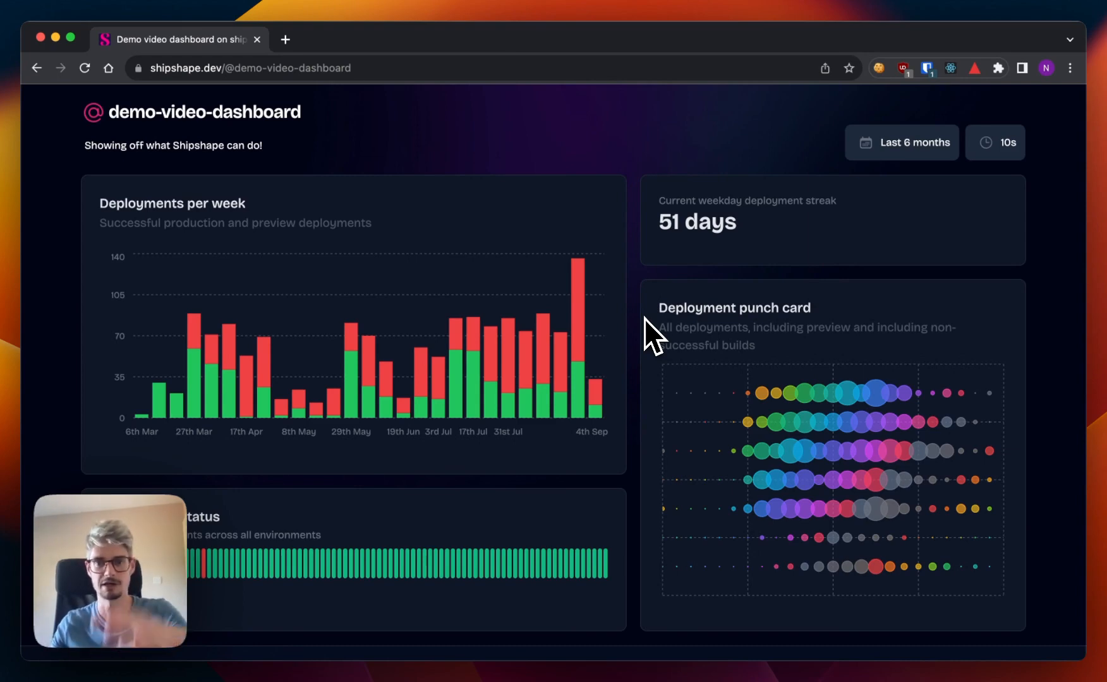
{"action": "scroll", "coordinate": [632, 342], "scroll_direction": "down", "scroll_amount": 1}
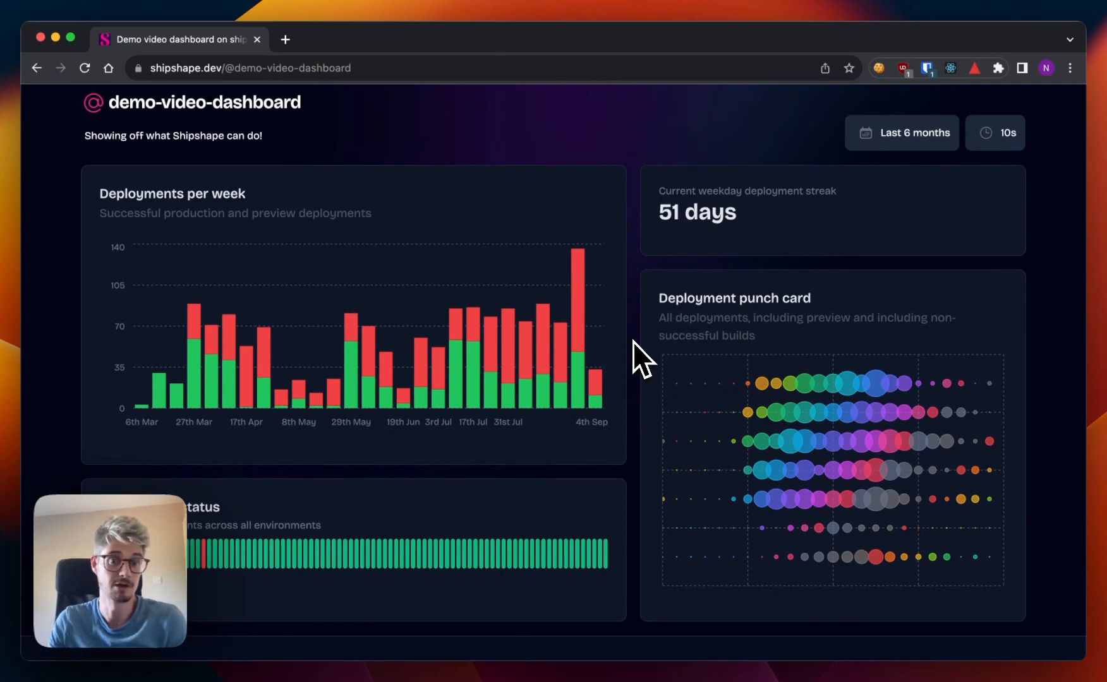
{"action": "scroll", "coordinate": [633, 342], "scroll_direction": "up", "scroll_amount": 1}
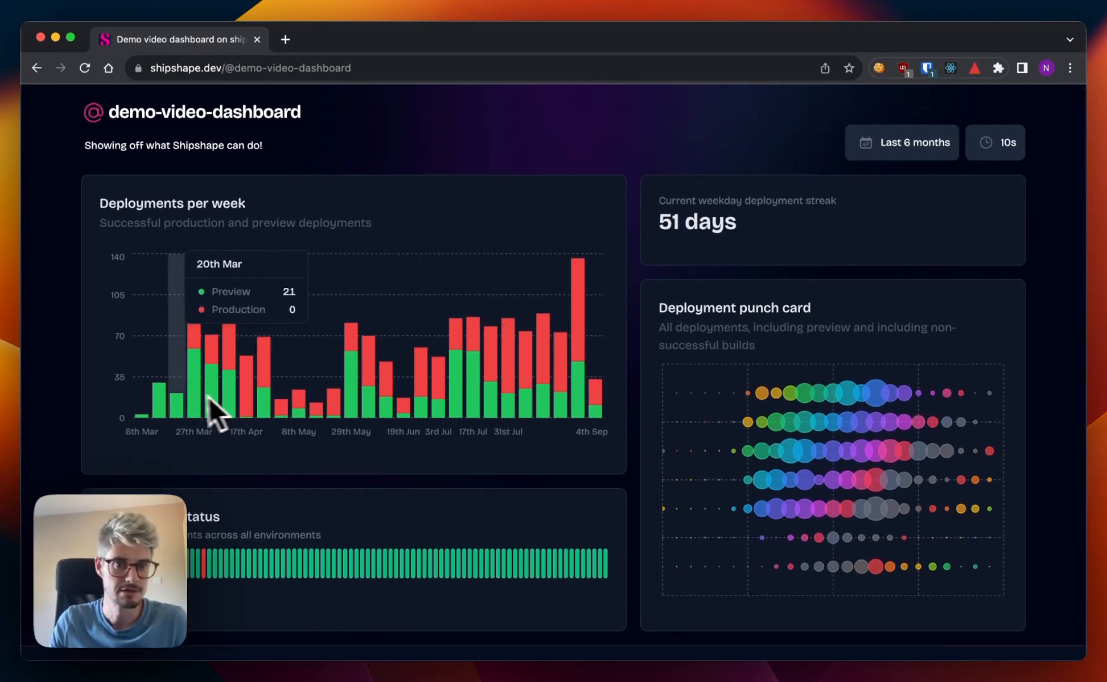